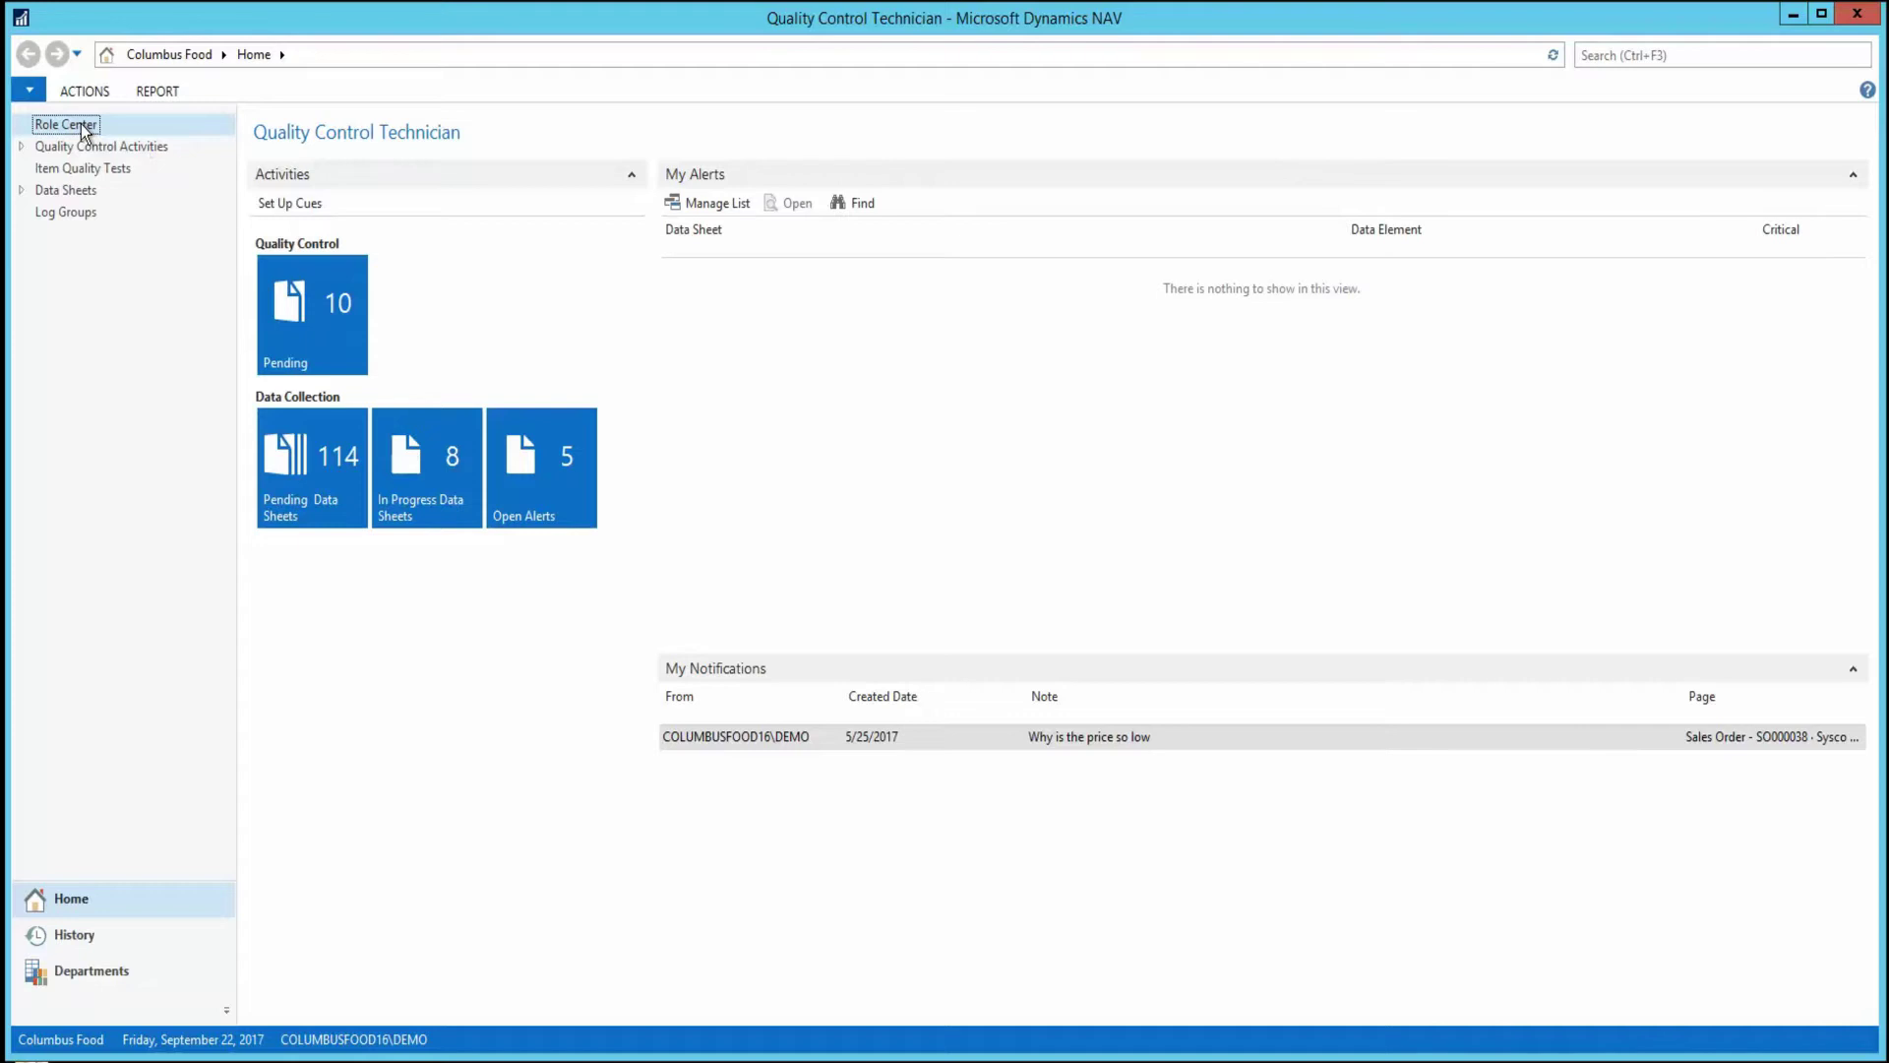
# Search for and open the Data Collection Data Elements setup list and look over the Bake Test and Butter Fat elements
pyautogui.click(1595, 52)
pyautogui.write('Data Collection Data Ele')
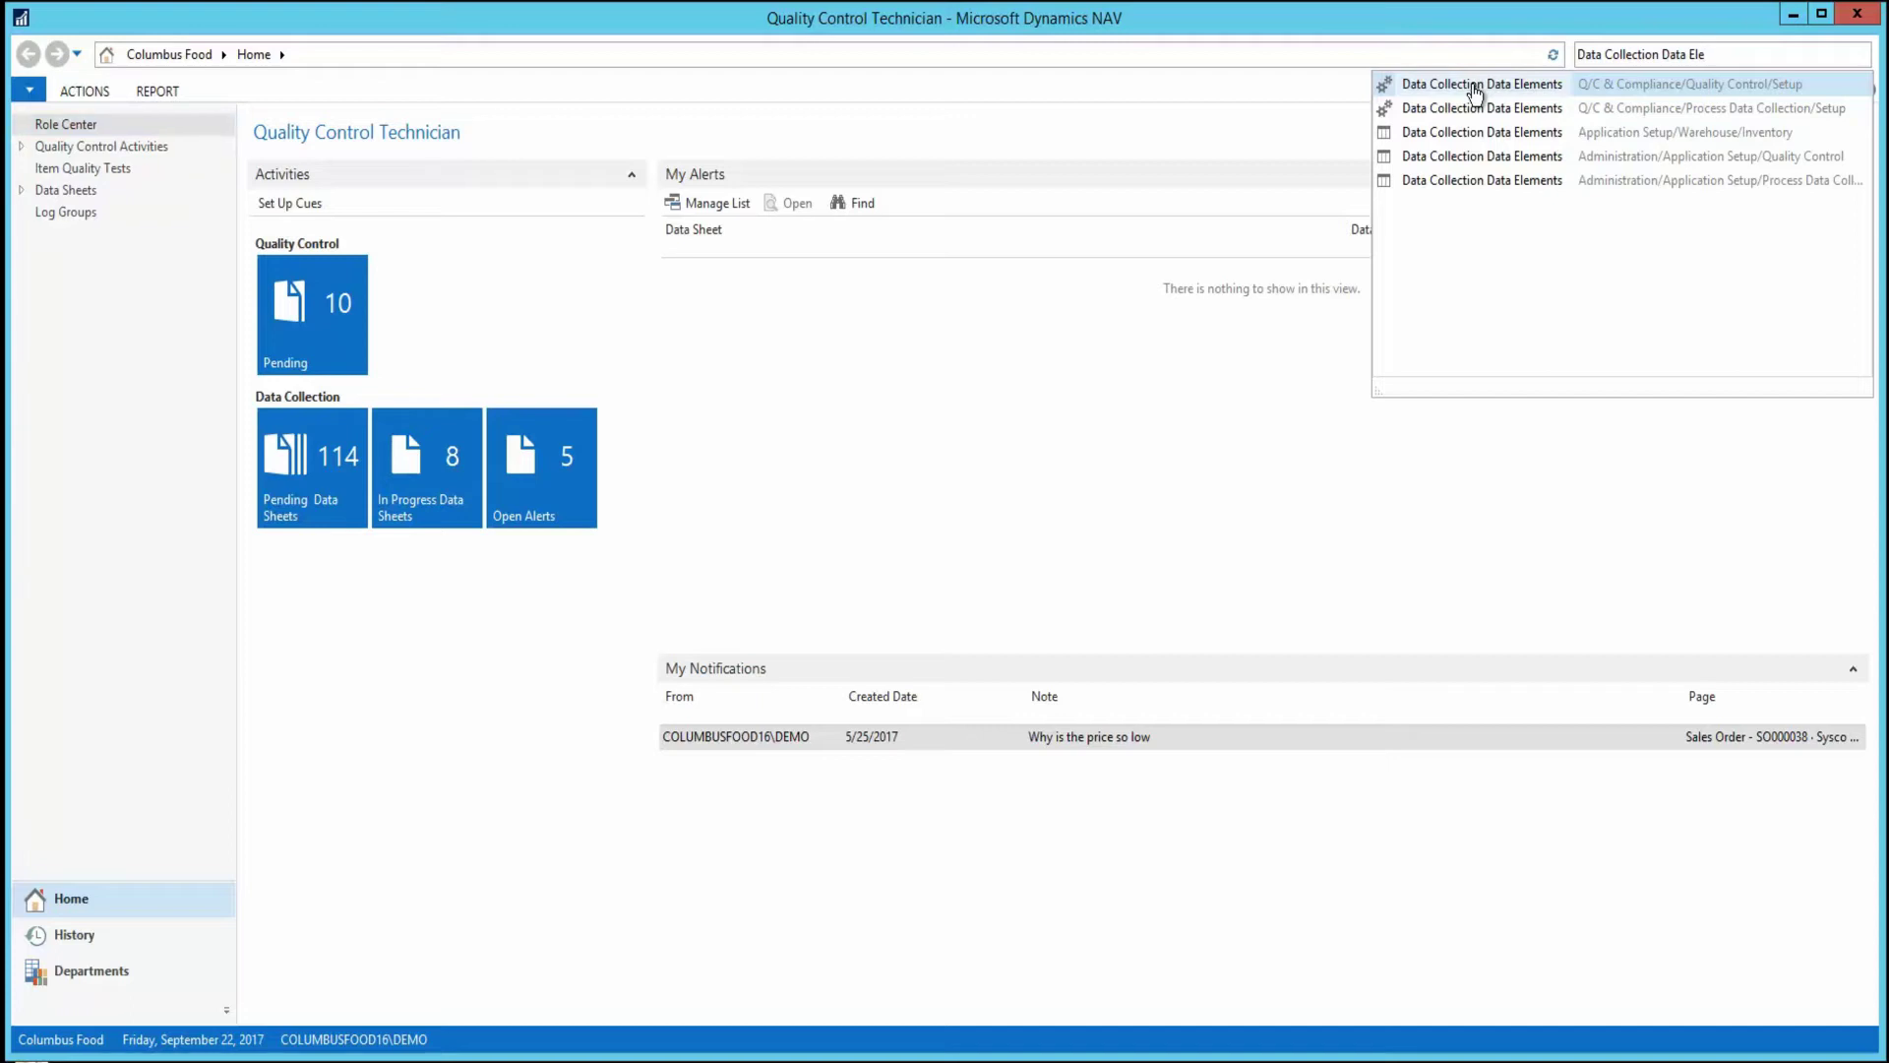
pyautogui.click(1475, 86)
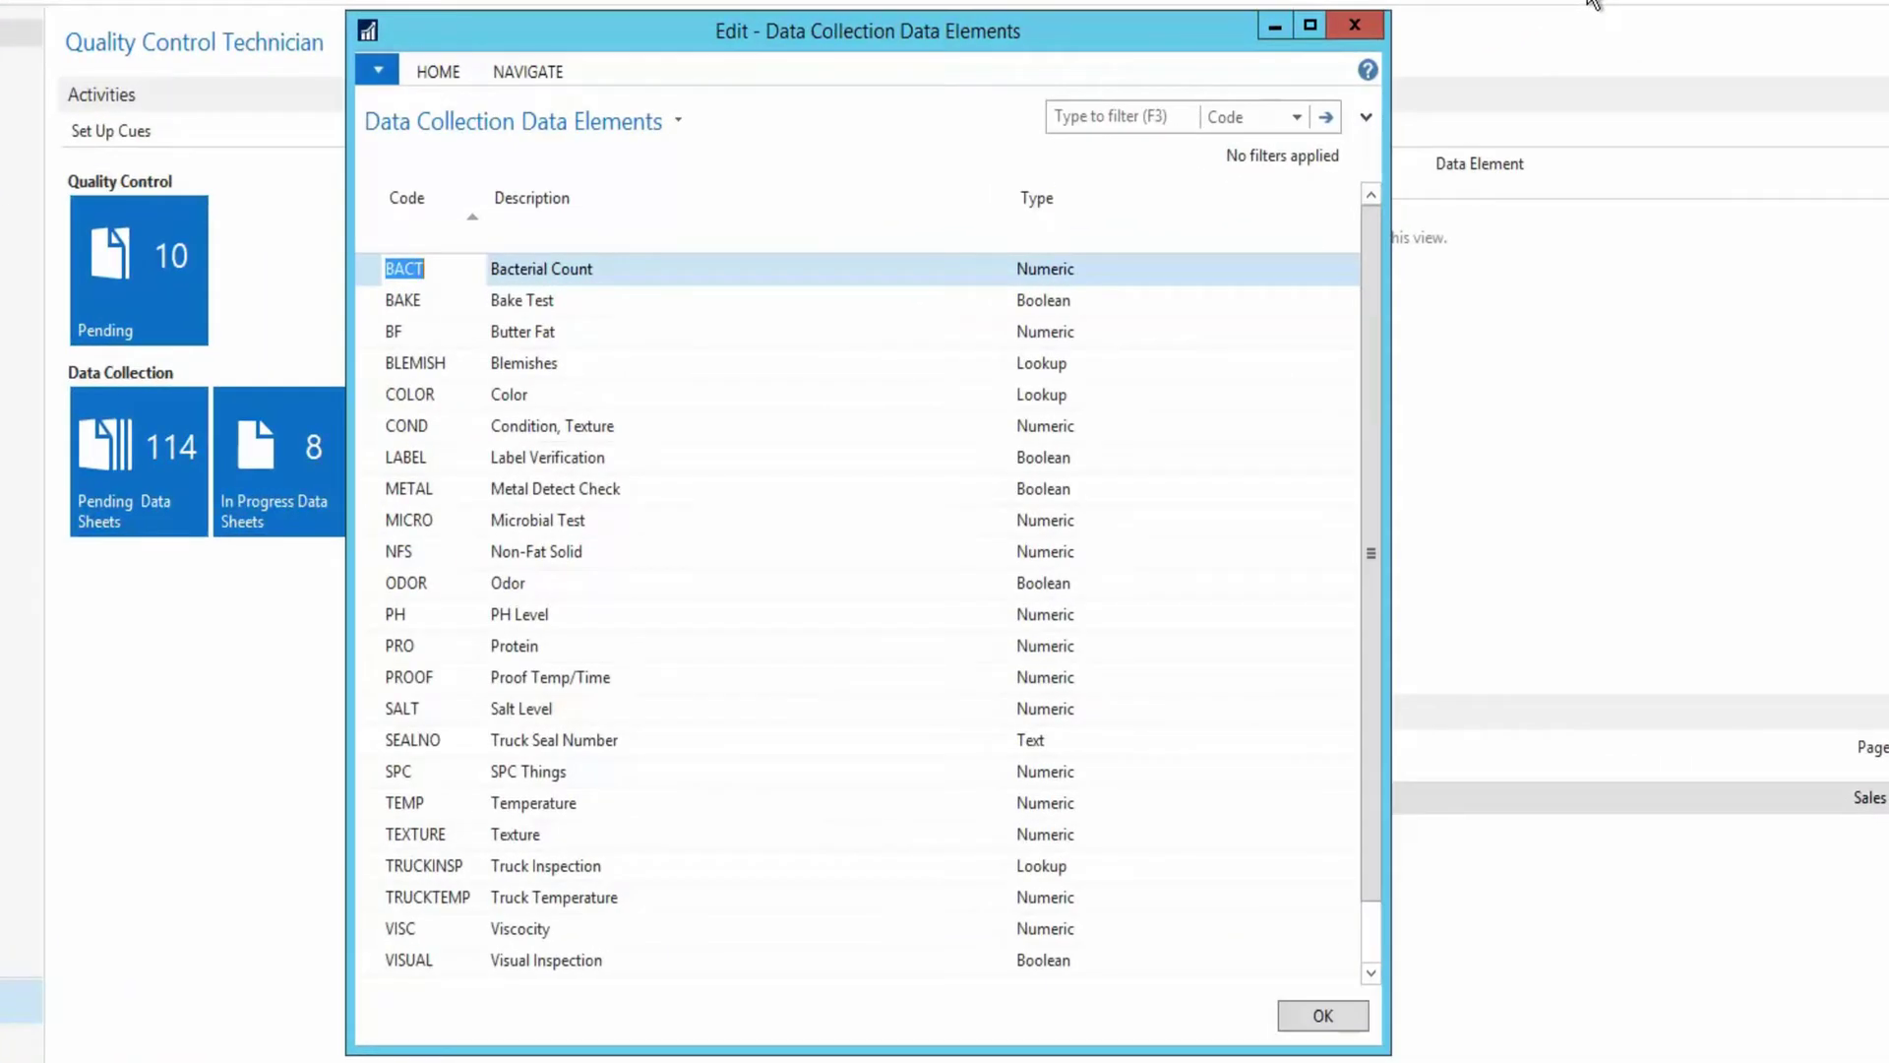
pyautogui.click(625, 303)
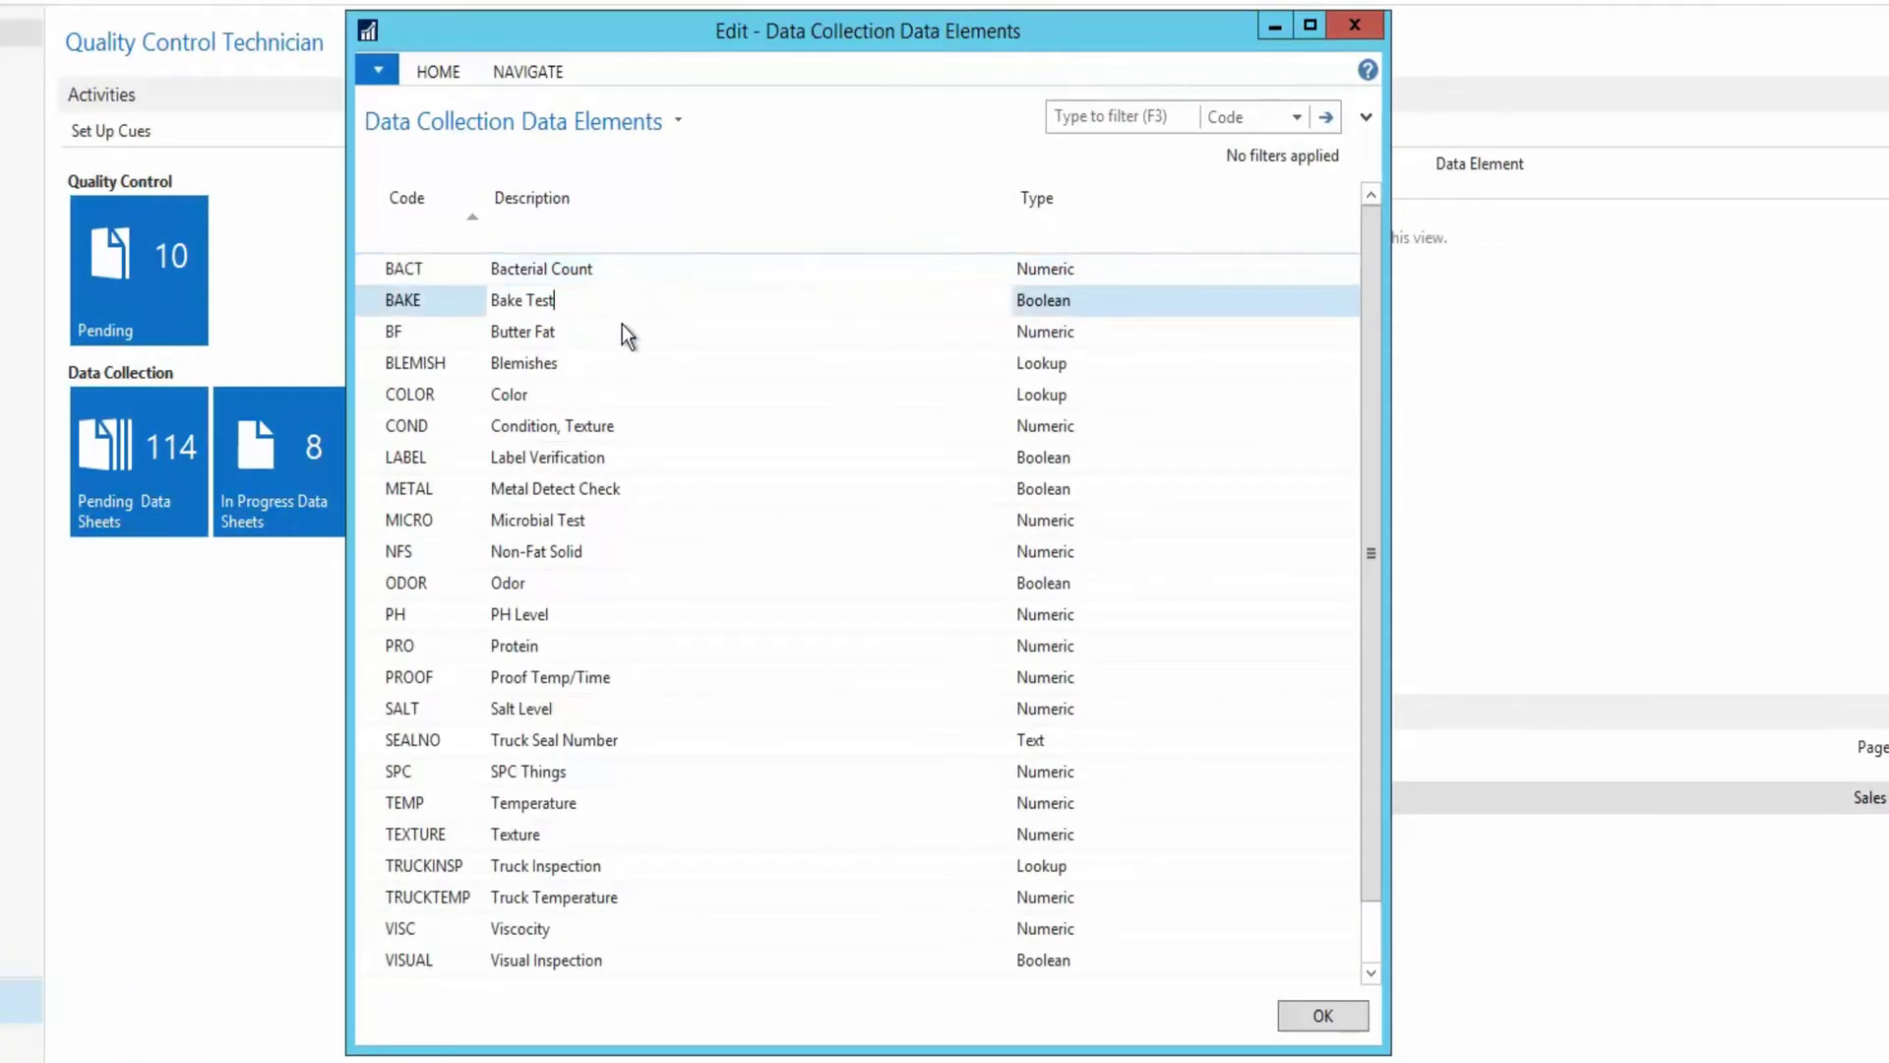
pyautogui.click(622, 332)
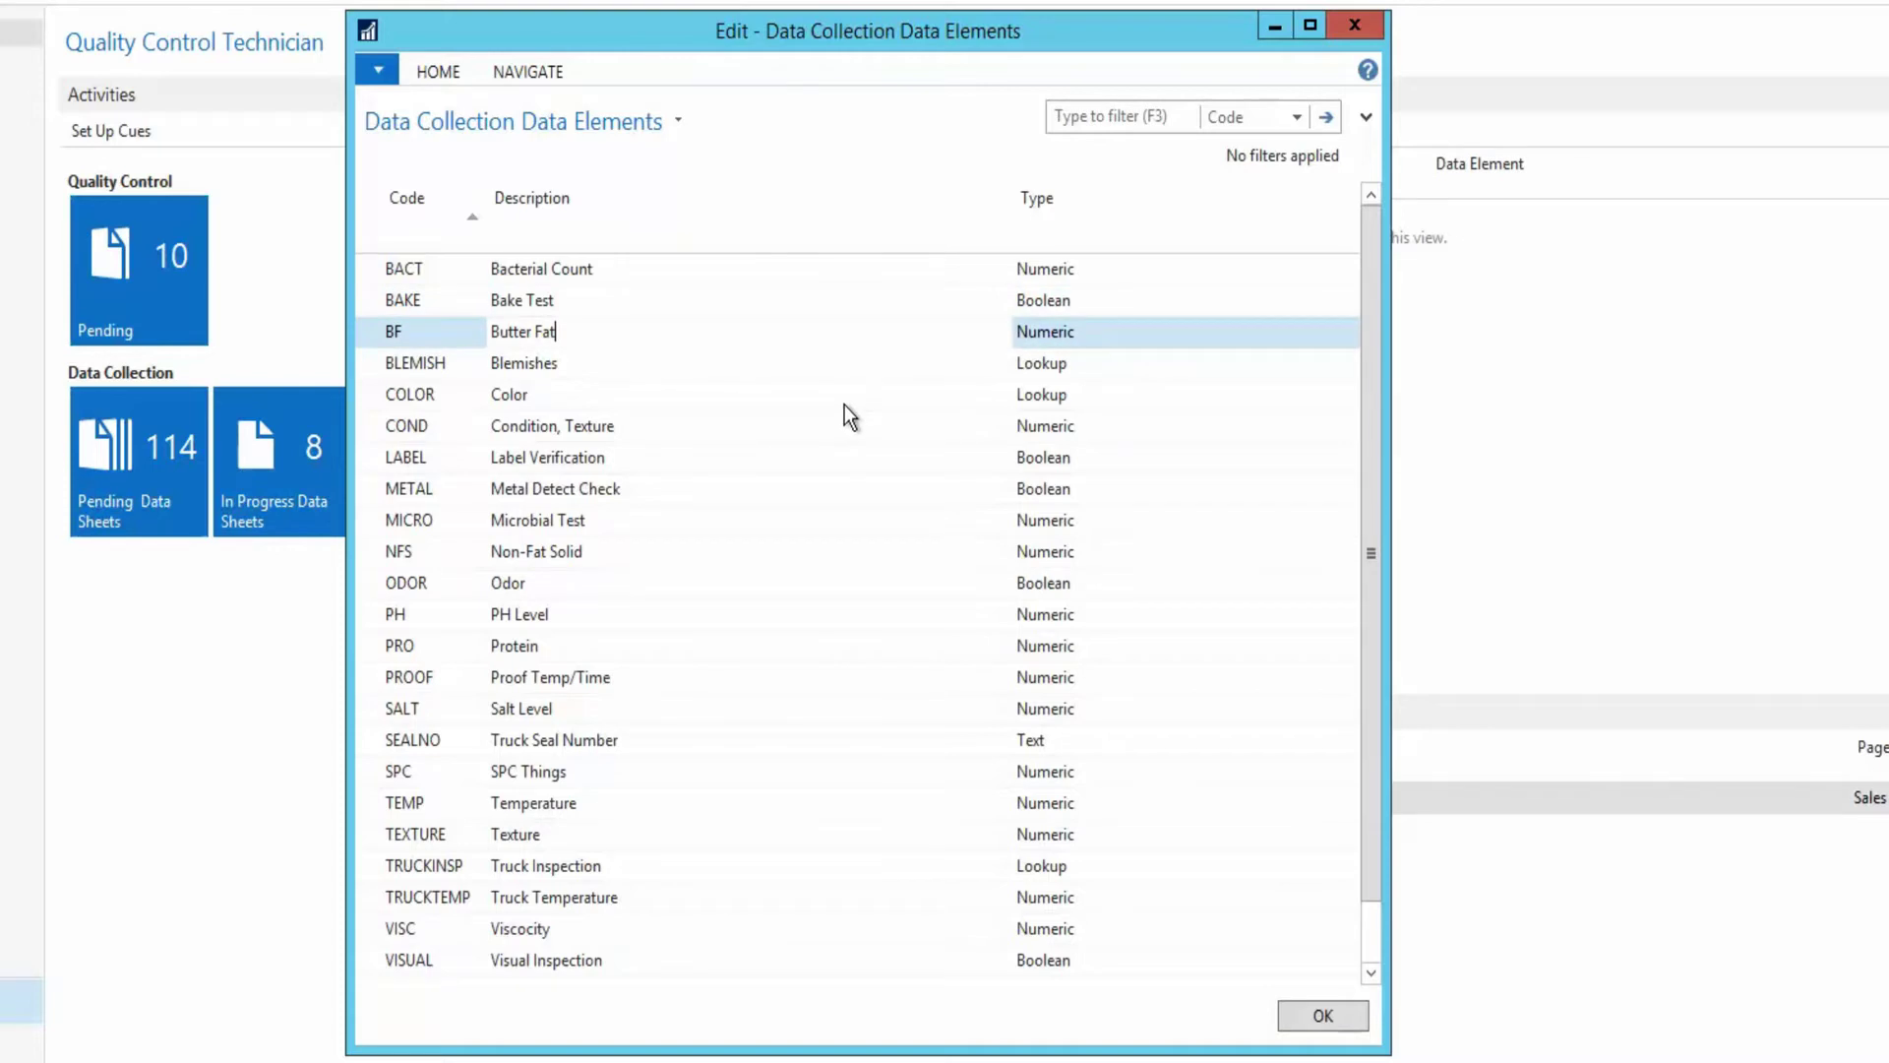
# Review the available data types for the Color element and its defined lookup values, closing both lists when done
pyautogui.click(1060, 398)
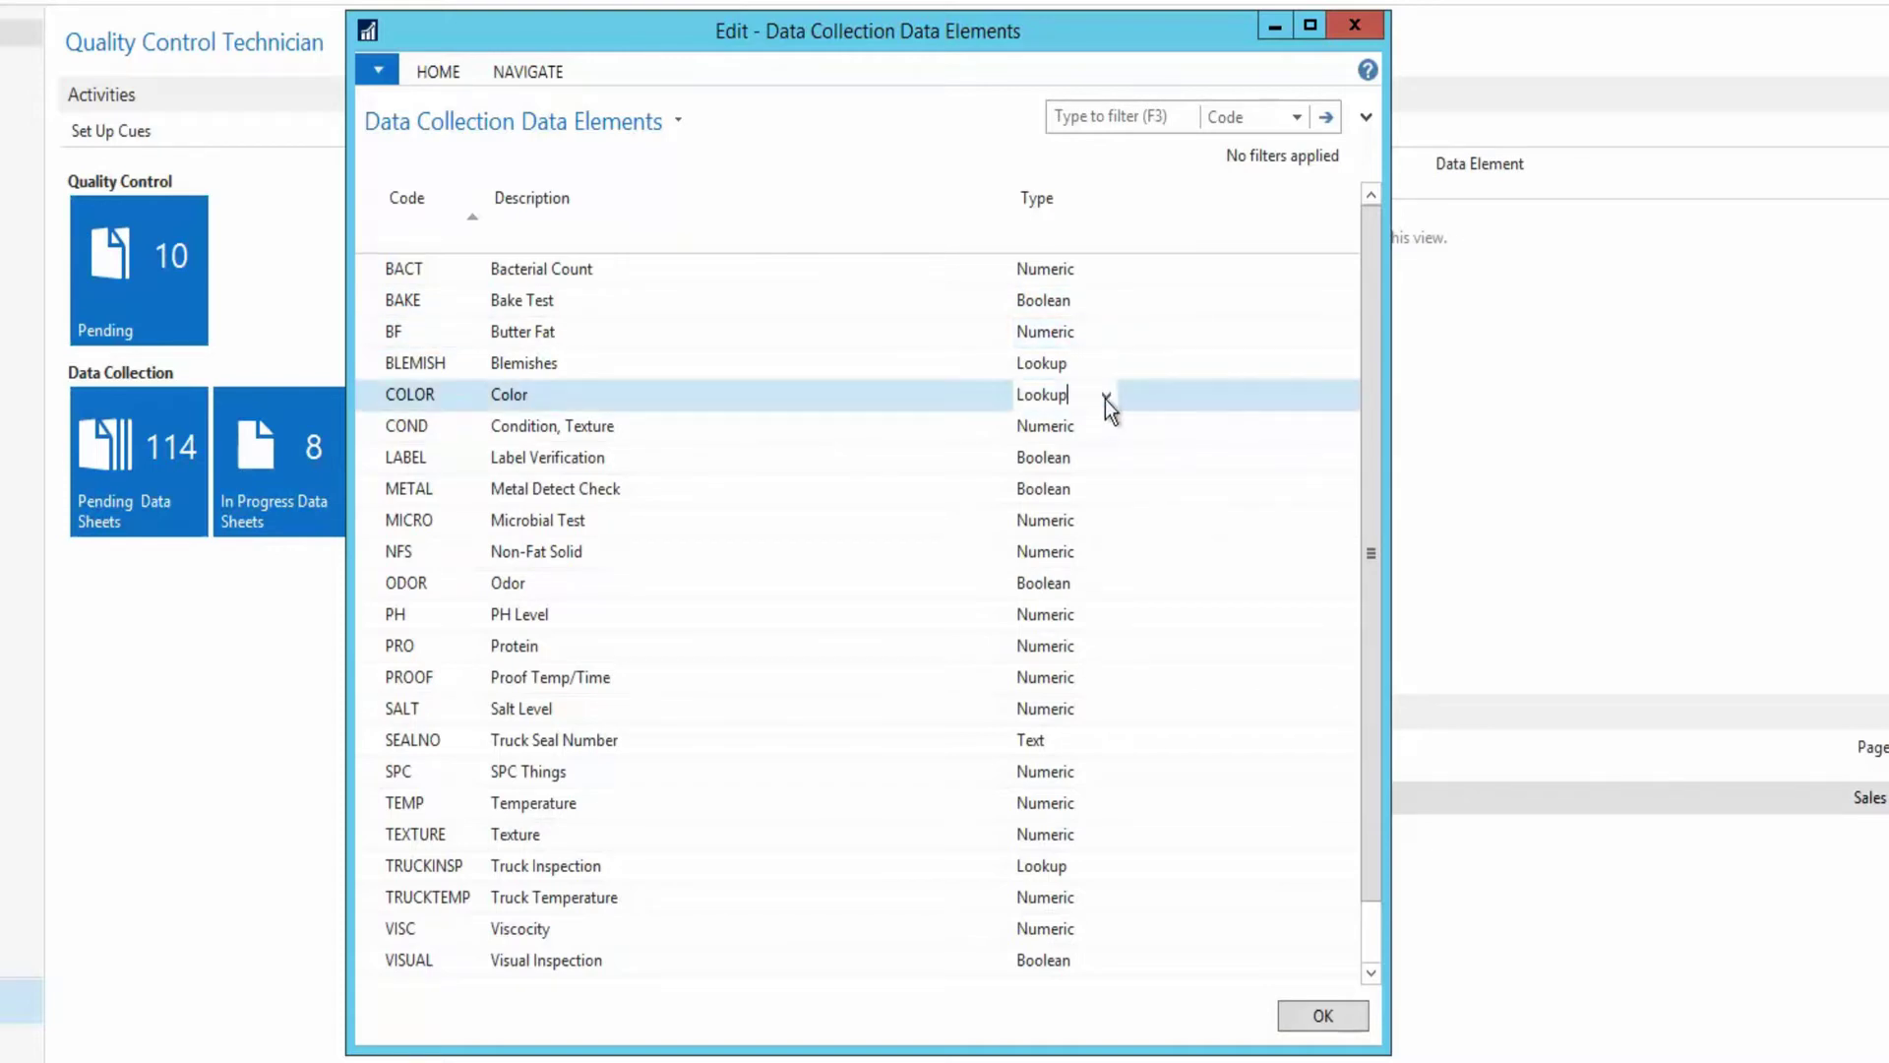
pyautogui.click(1106, 398)
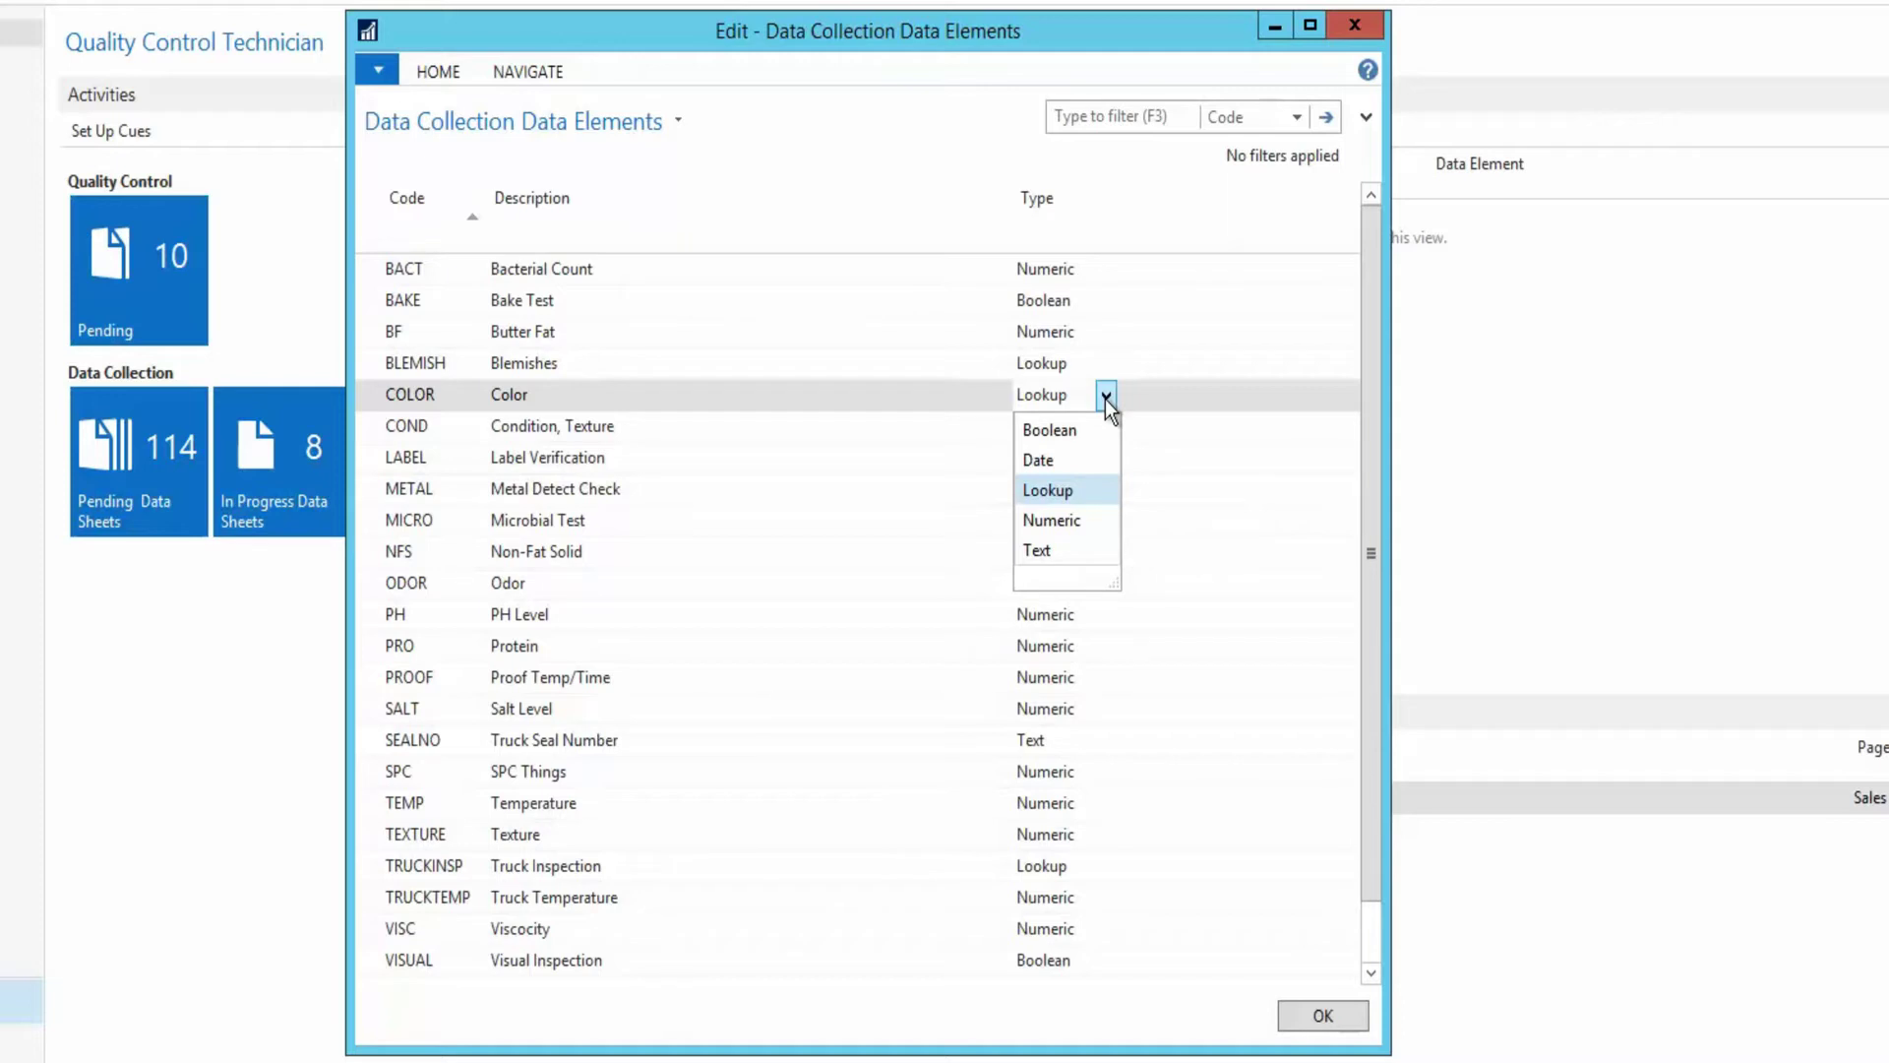
pyautogui.click(1106, 398)
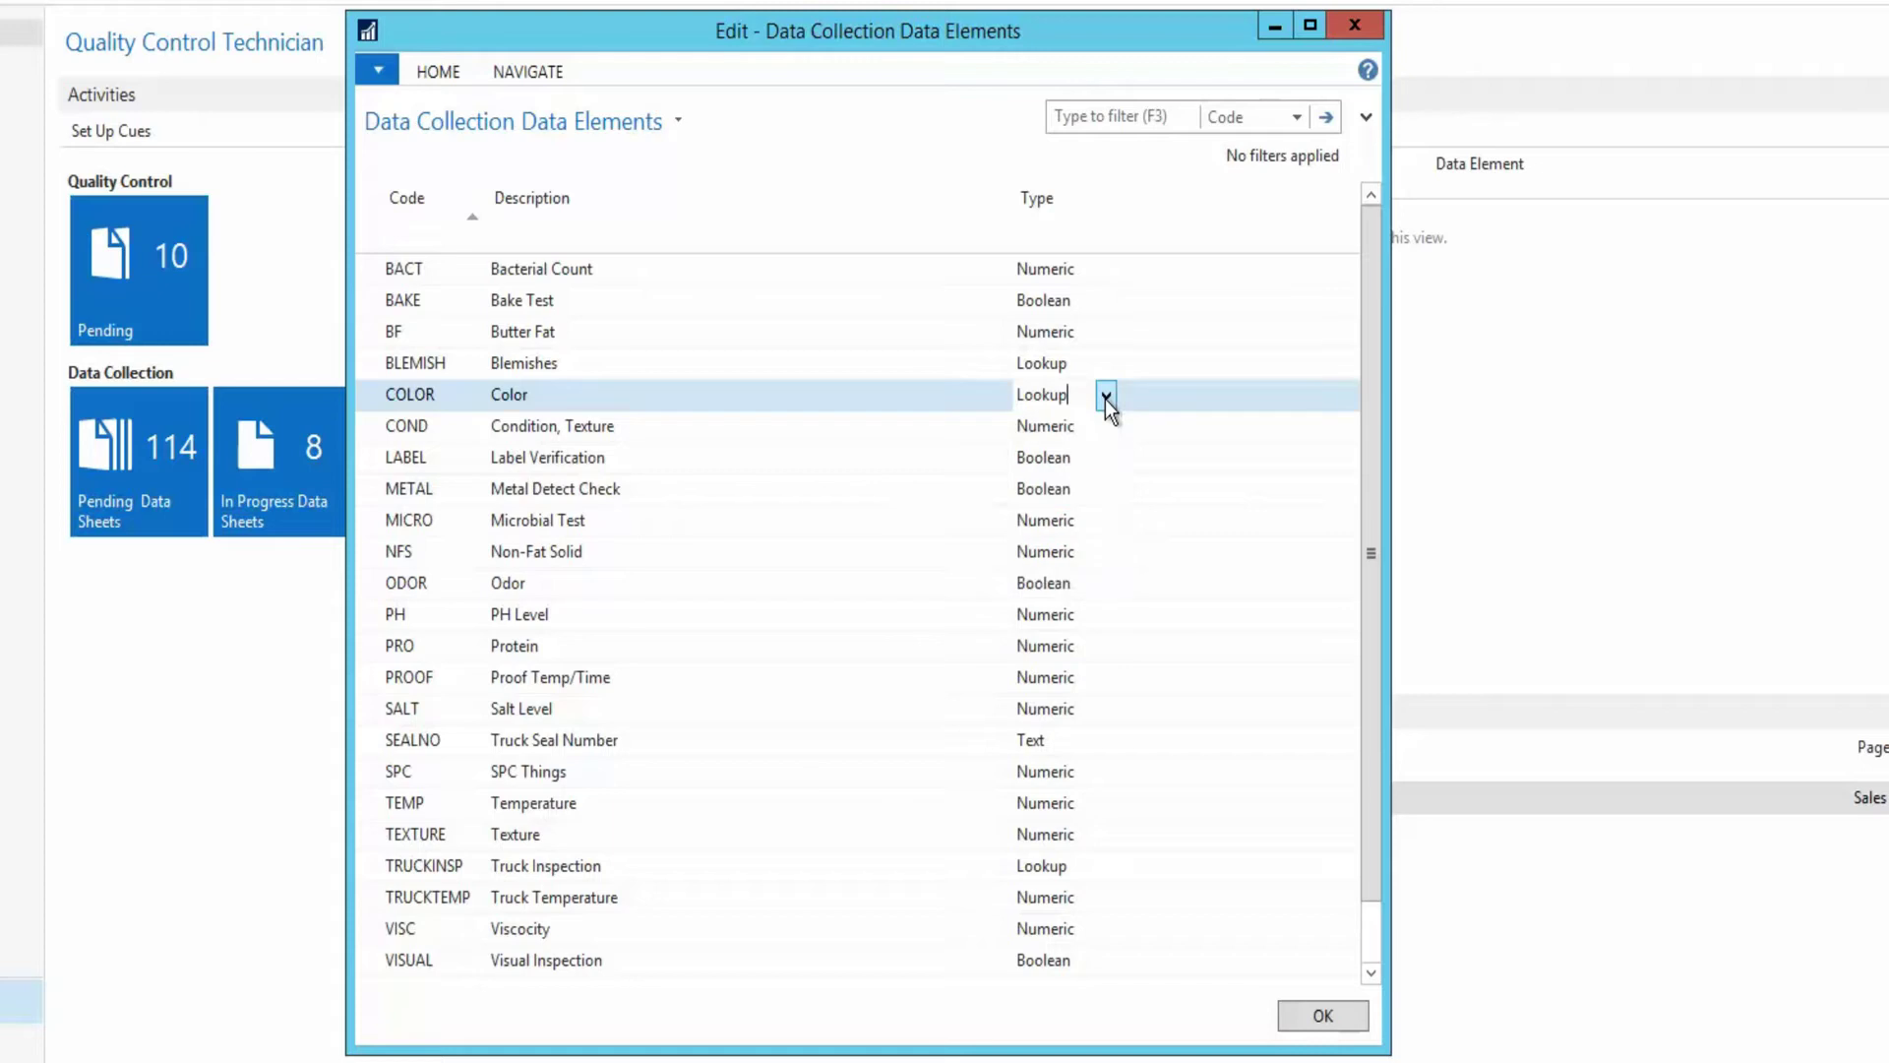
pyautogui.click(531, 71)
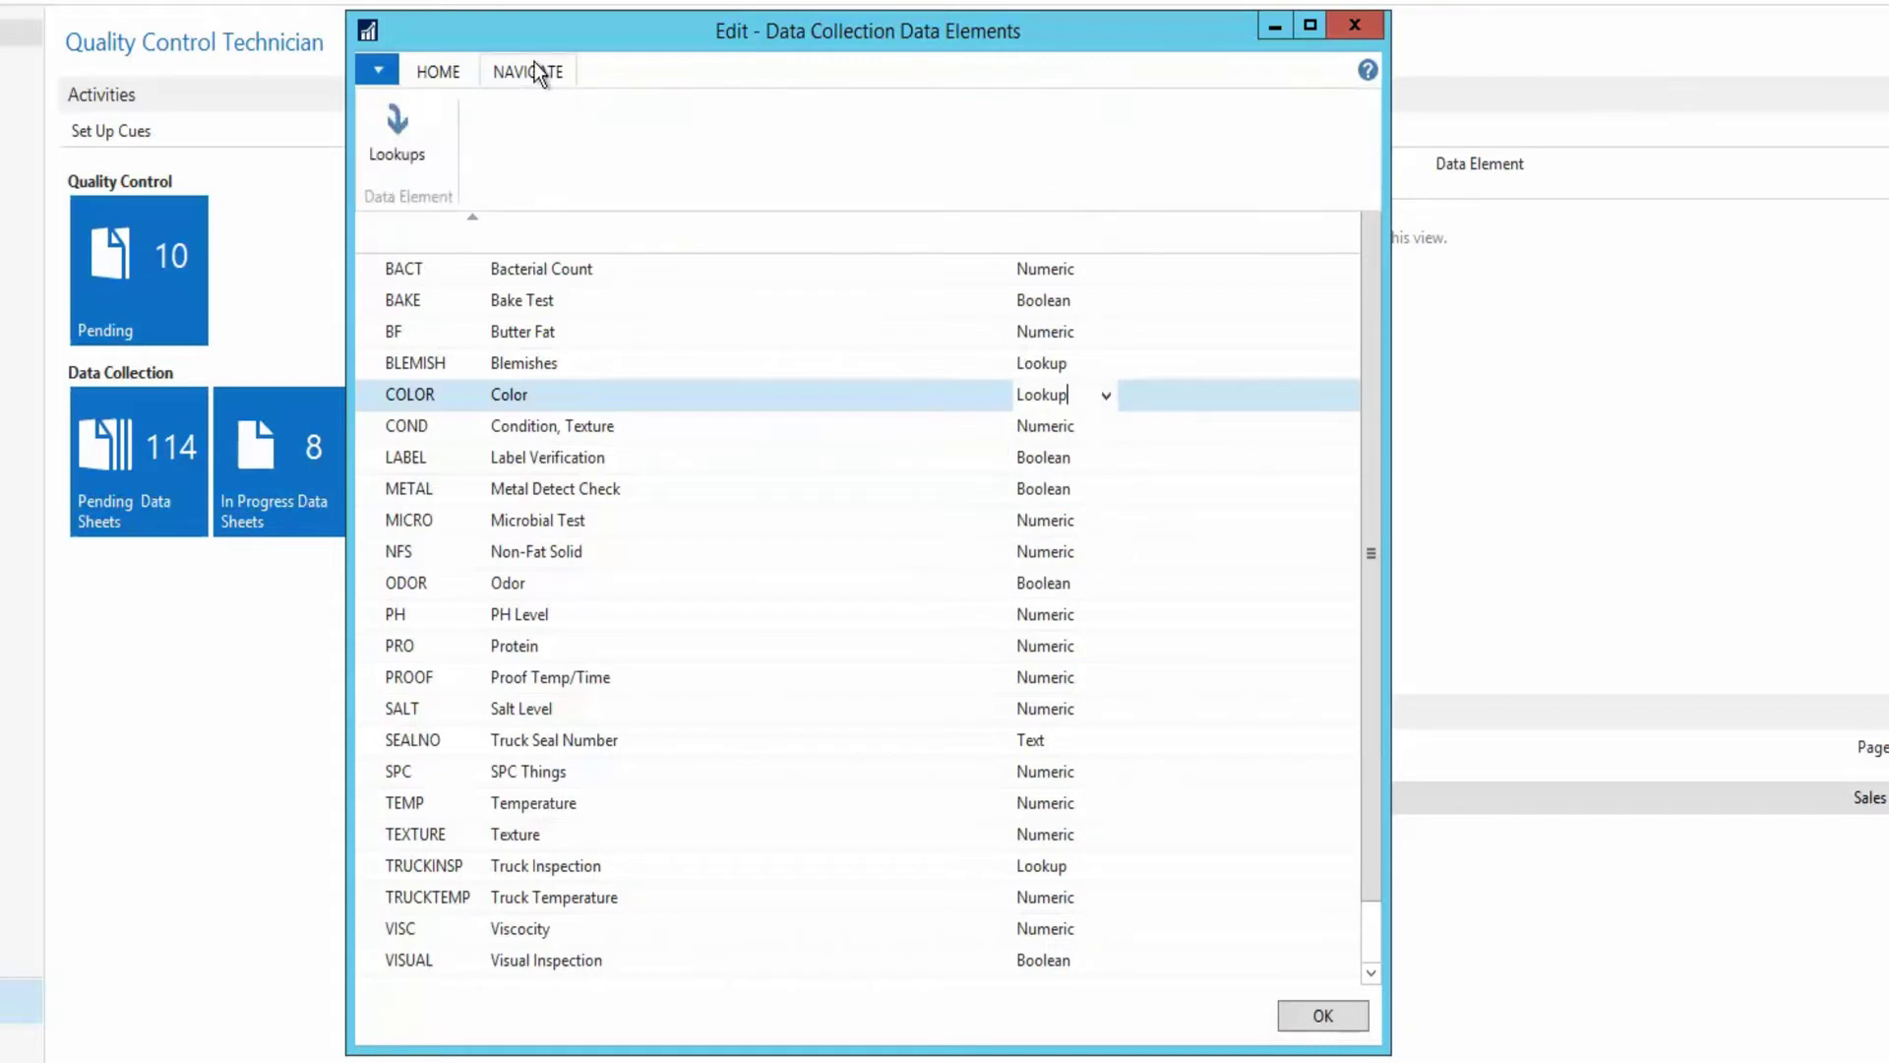
pyautogui.click(425, 153)
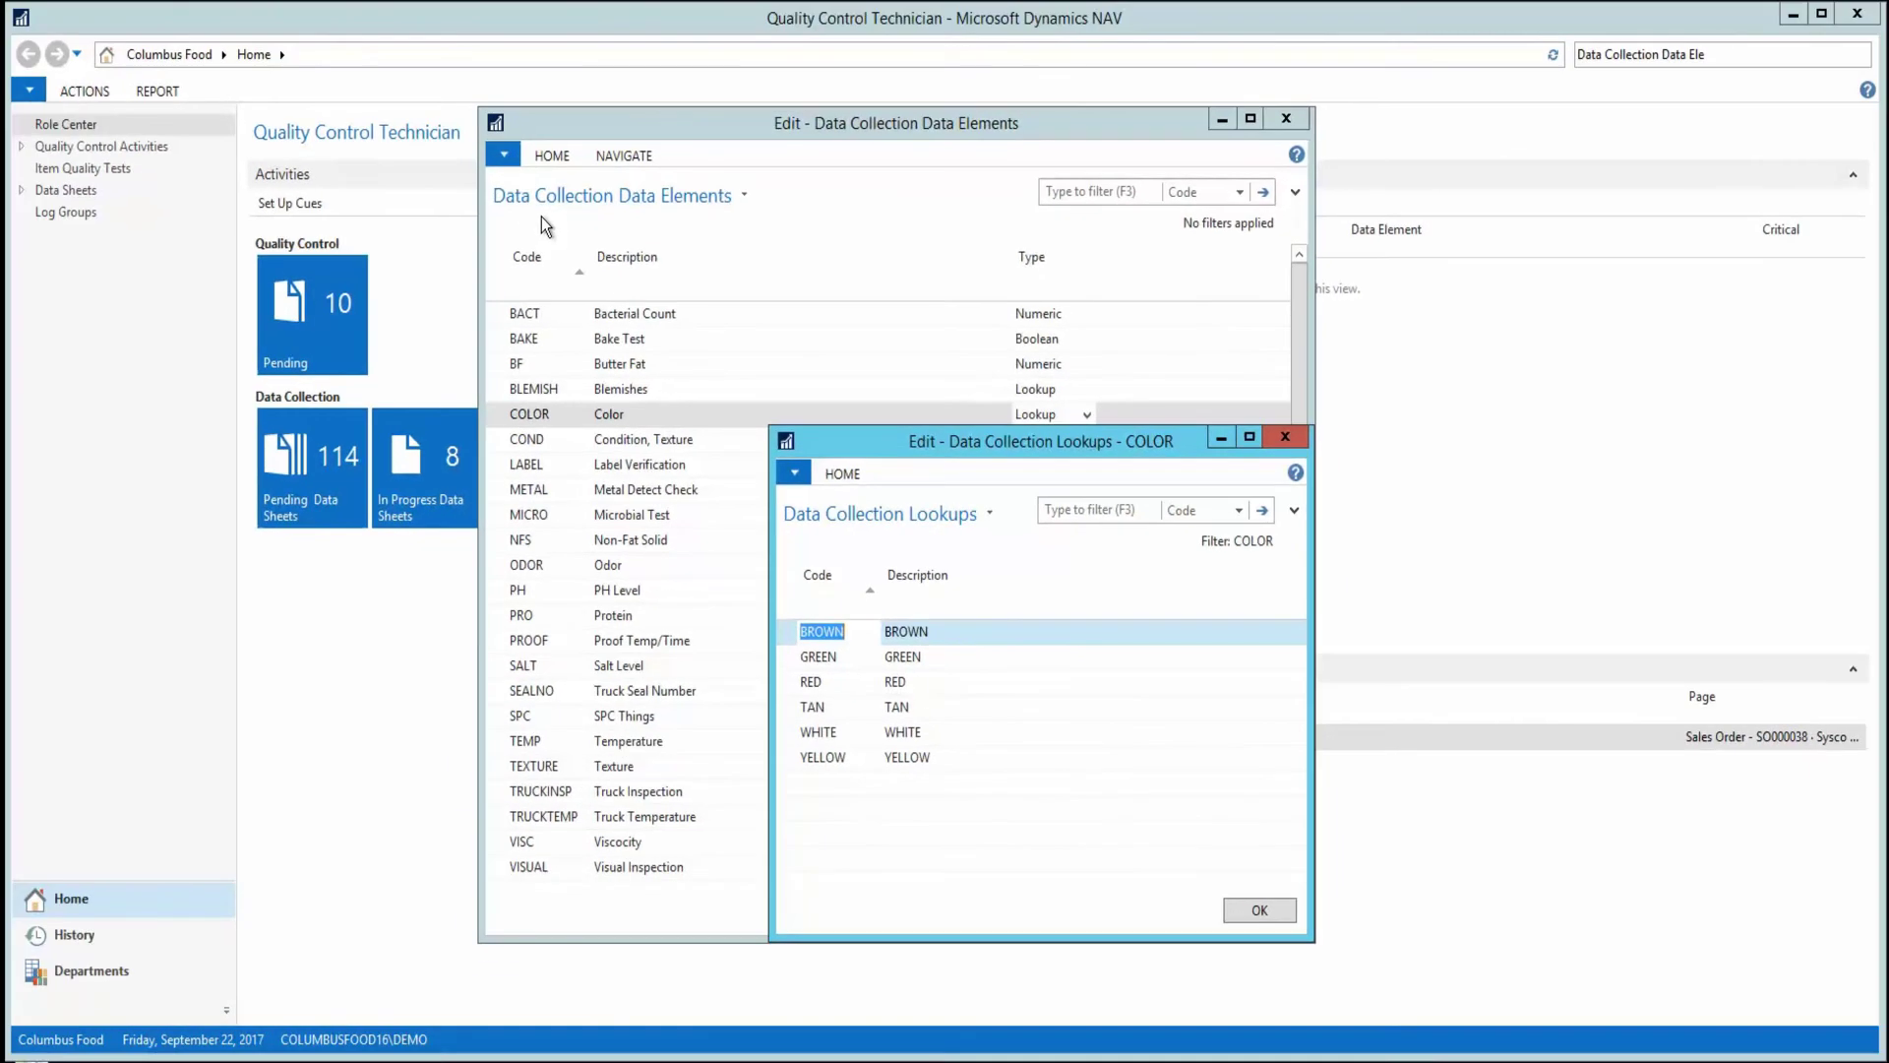
pyautogui.press('Escape')
pyautogui.press('Escape')
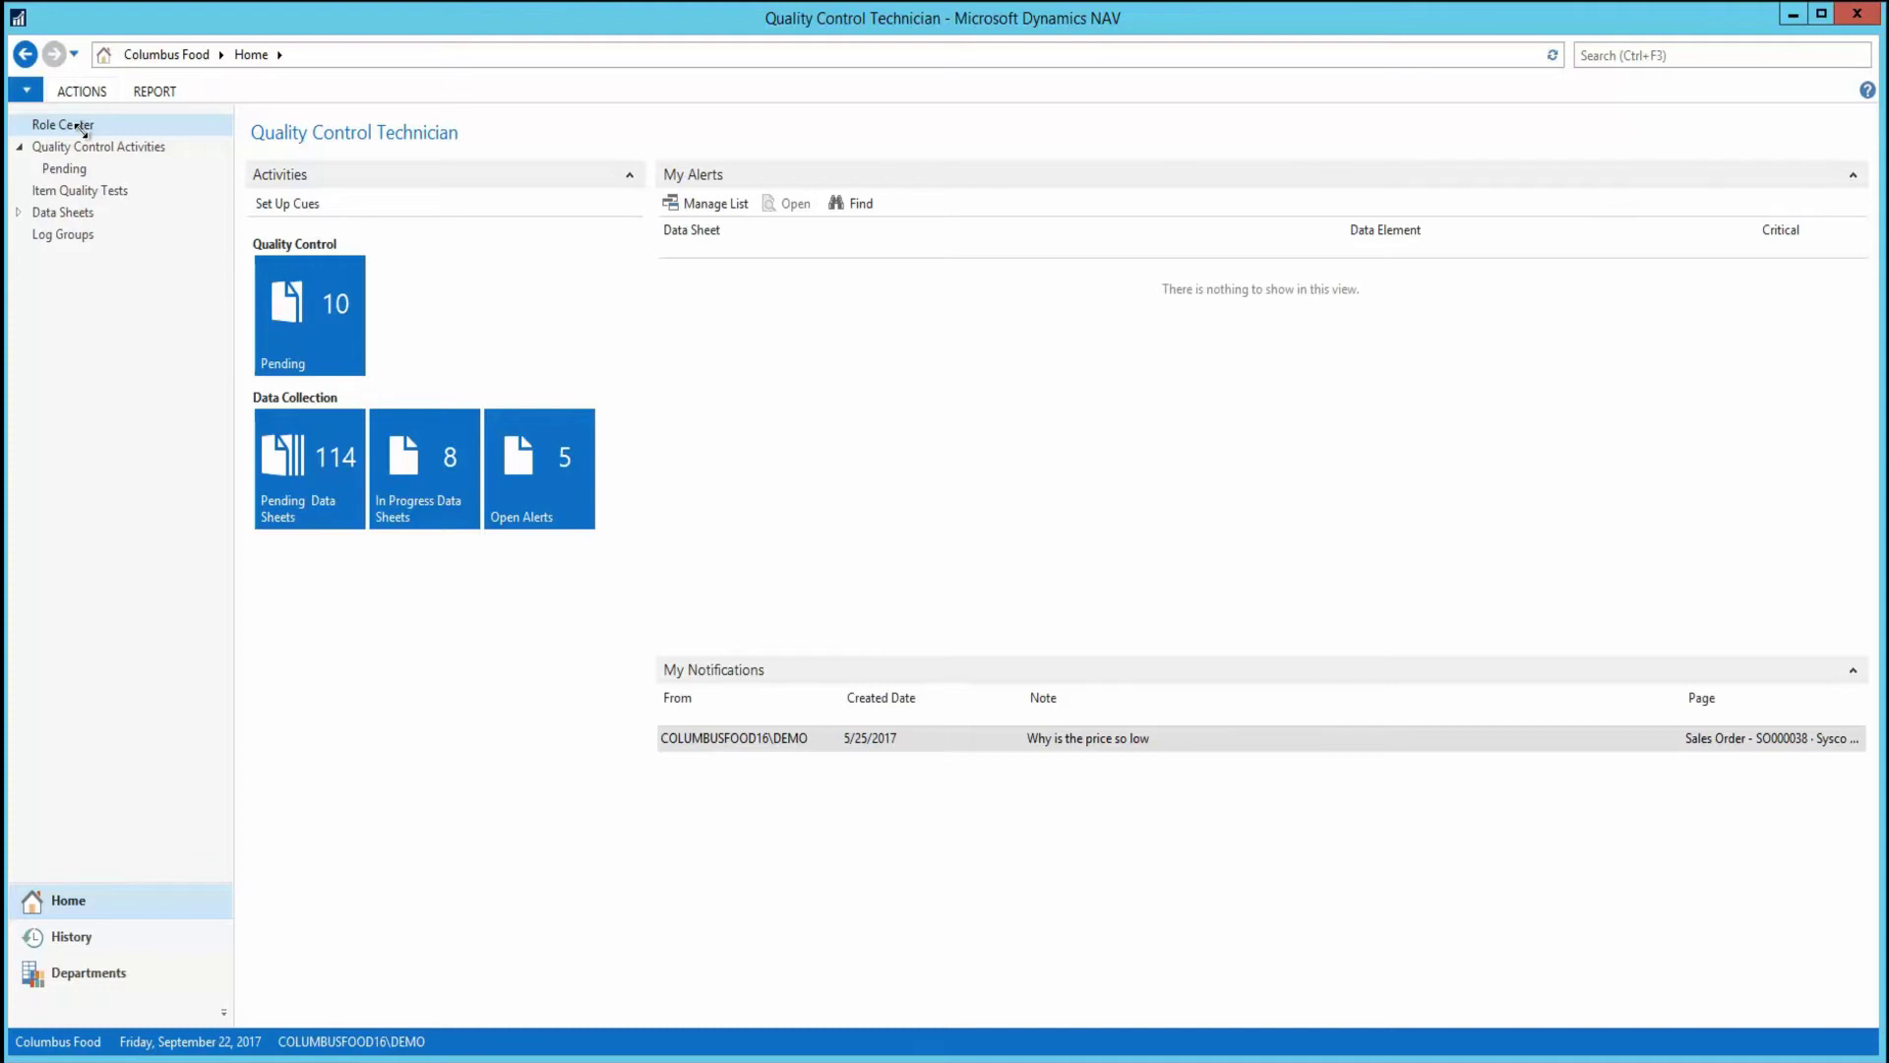
# Examine the item quality tests set up for item PROD-4001, Spring Mix Greens - 10 Oz/12 CW
pyautogui.click(71, 133)
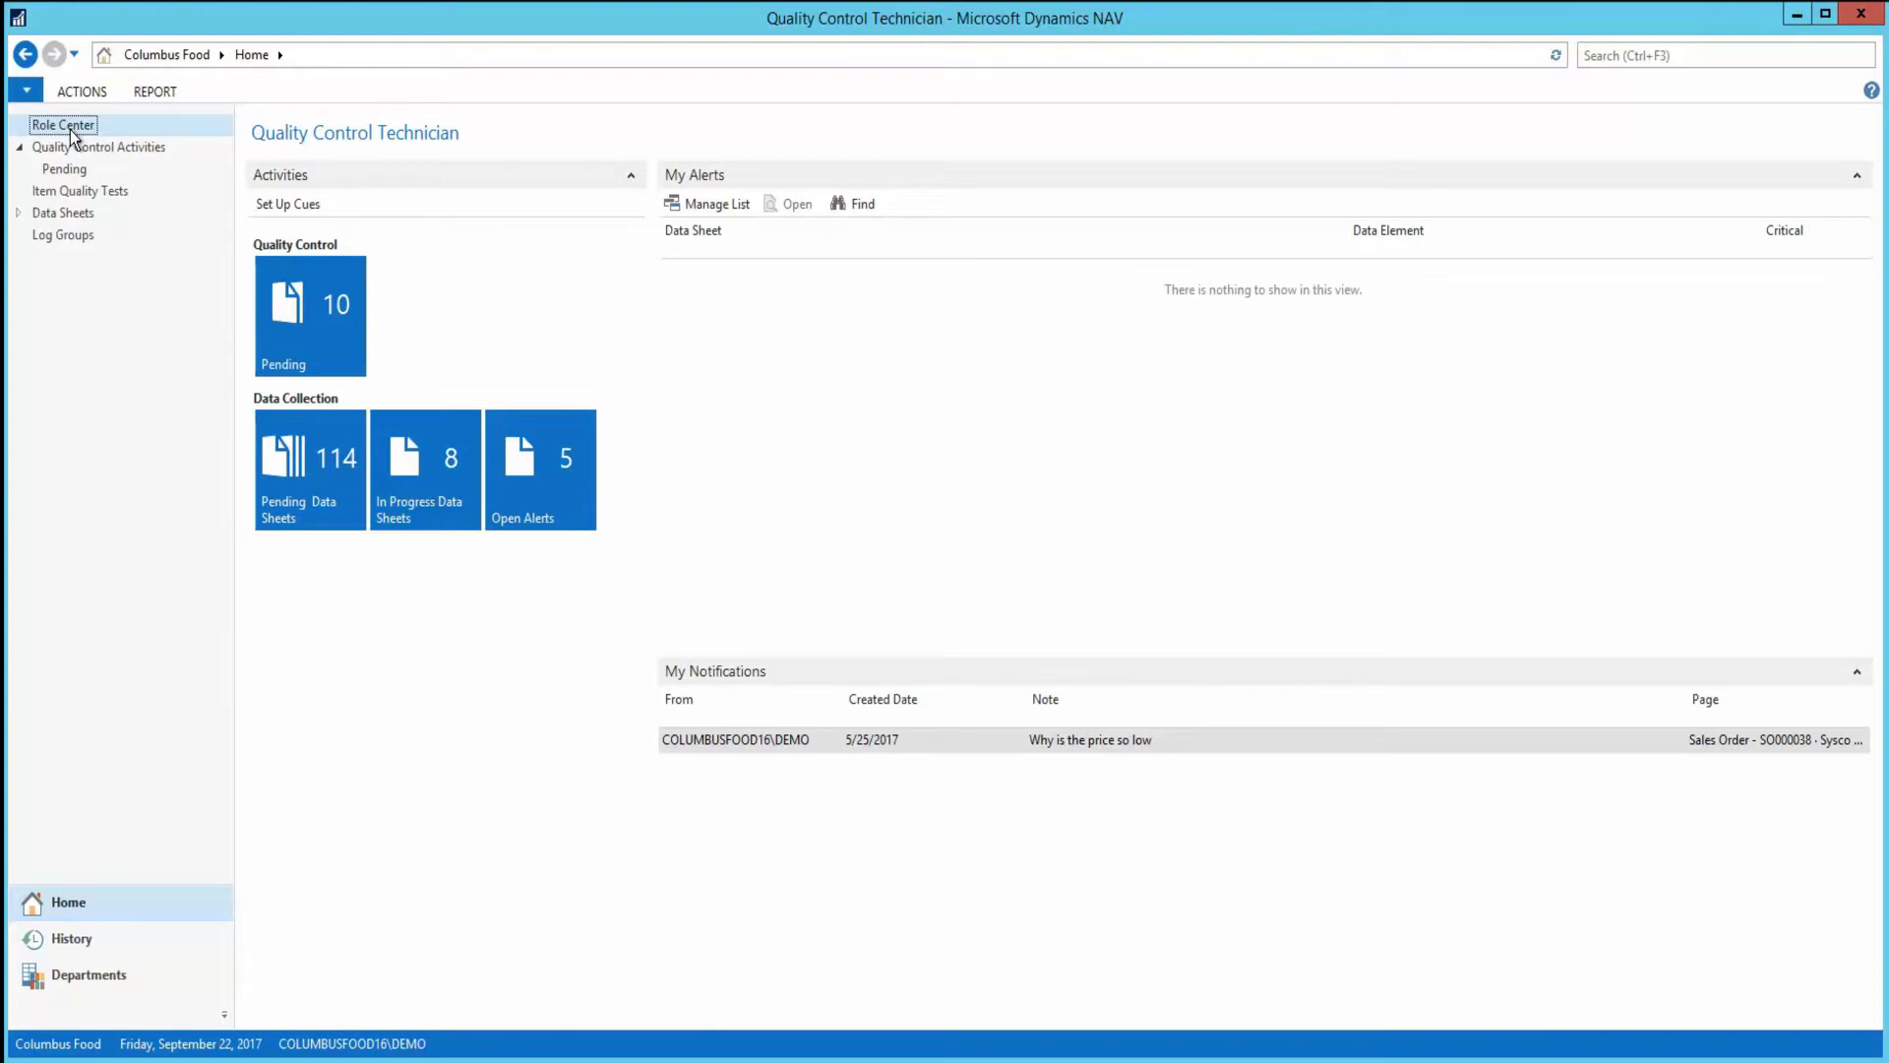
pyautogui.click(84, 193)
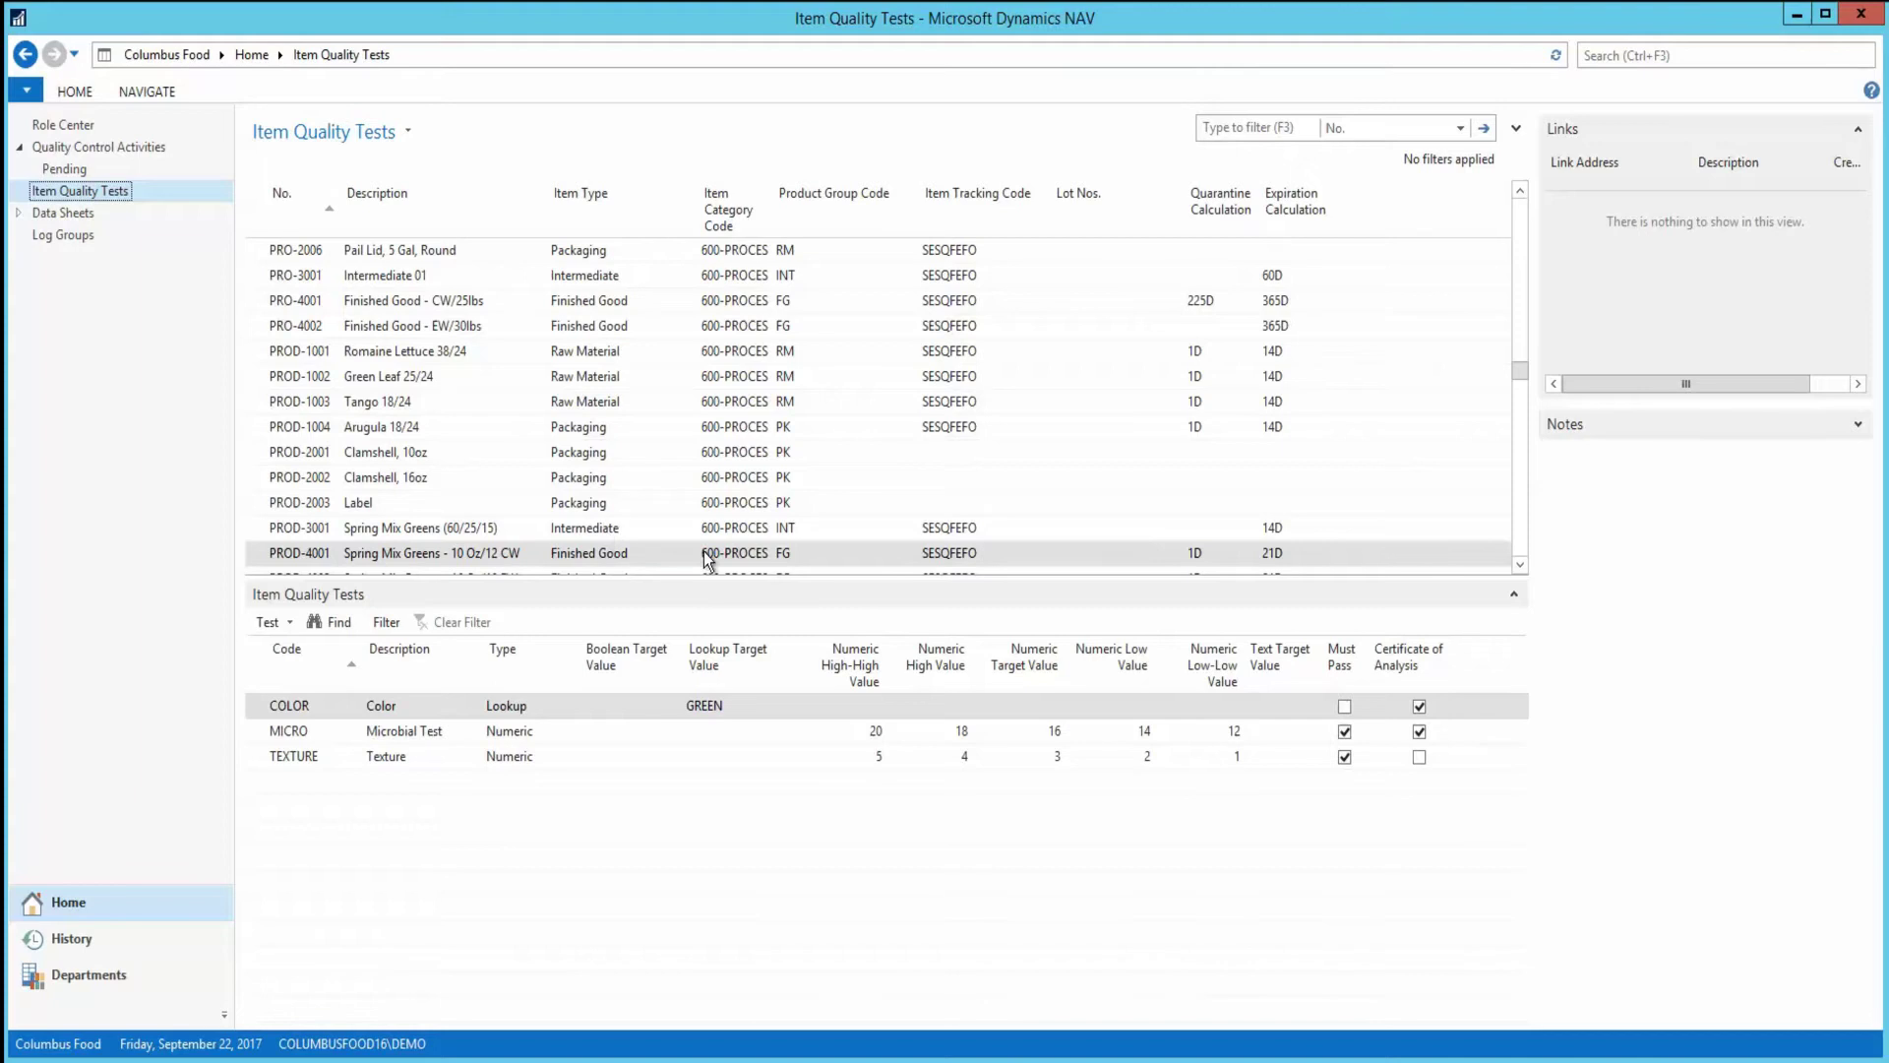
pyautogui.click(706, 557)
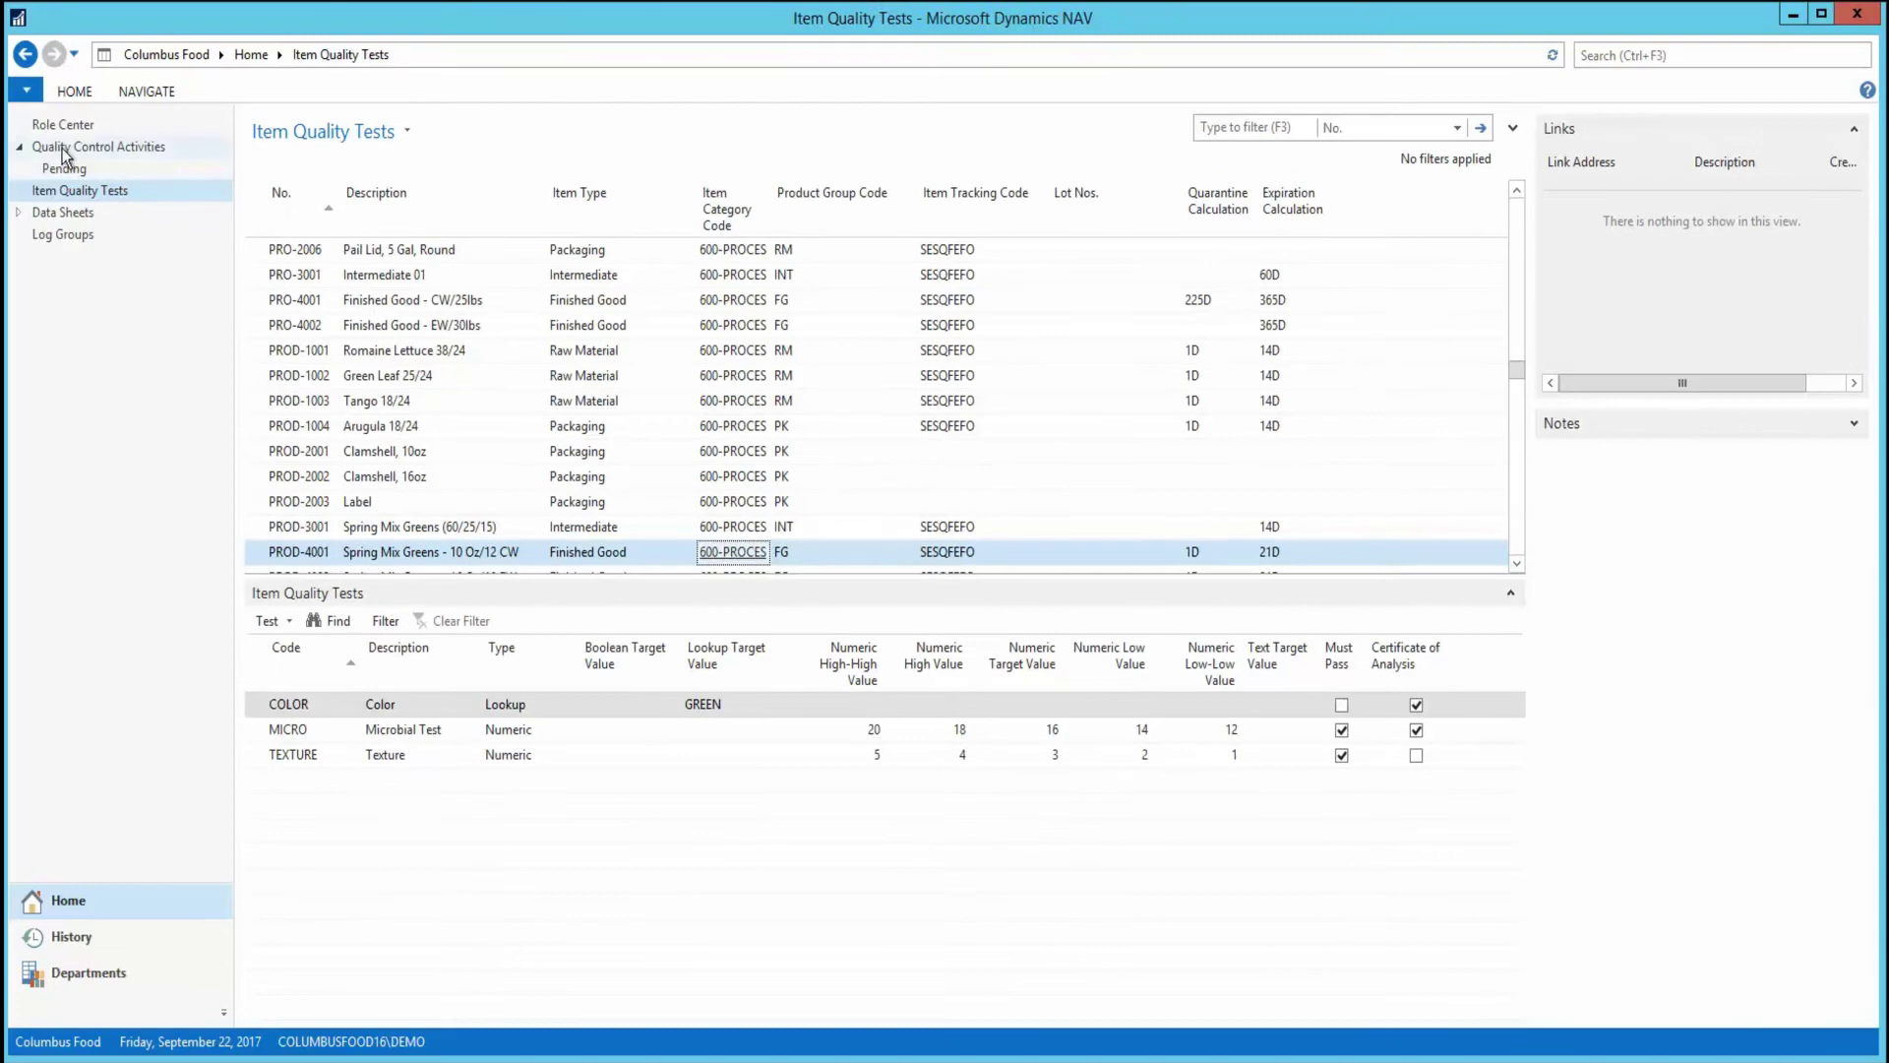
# Open the pending quality control activity for item PROD-4001, lot 170922-2, and enter BROWN as the Color test result
pyautogui.click(62, 150)
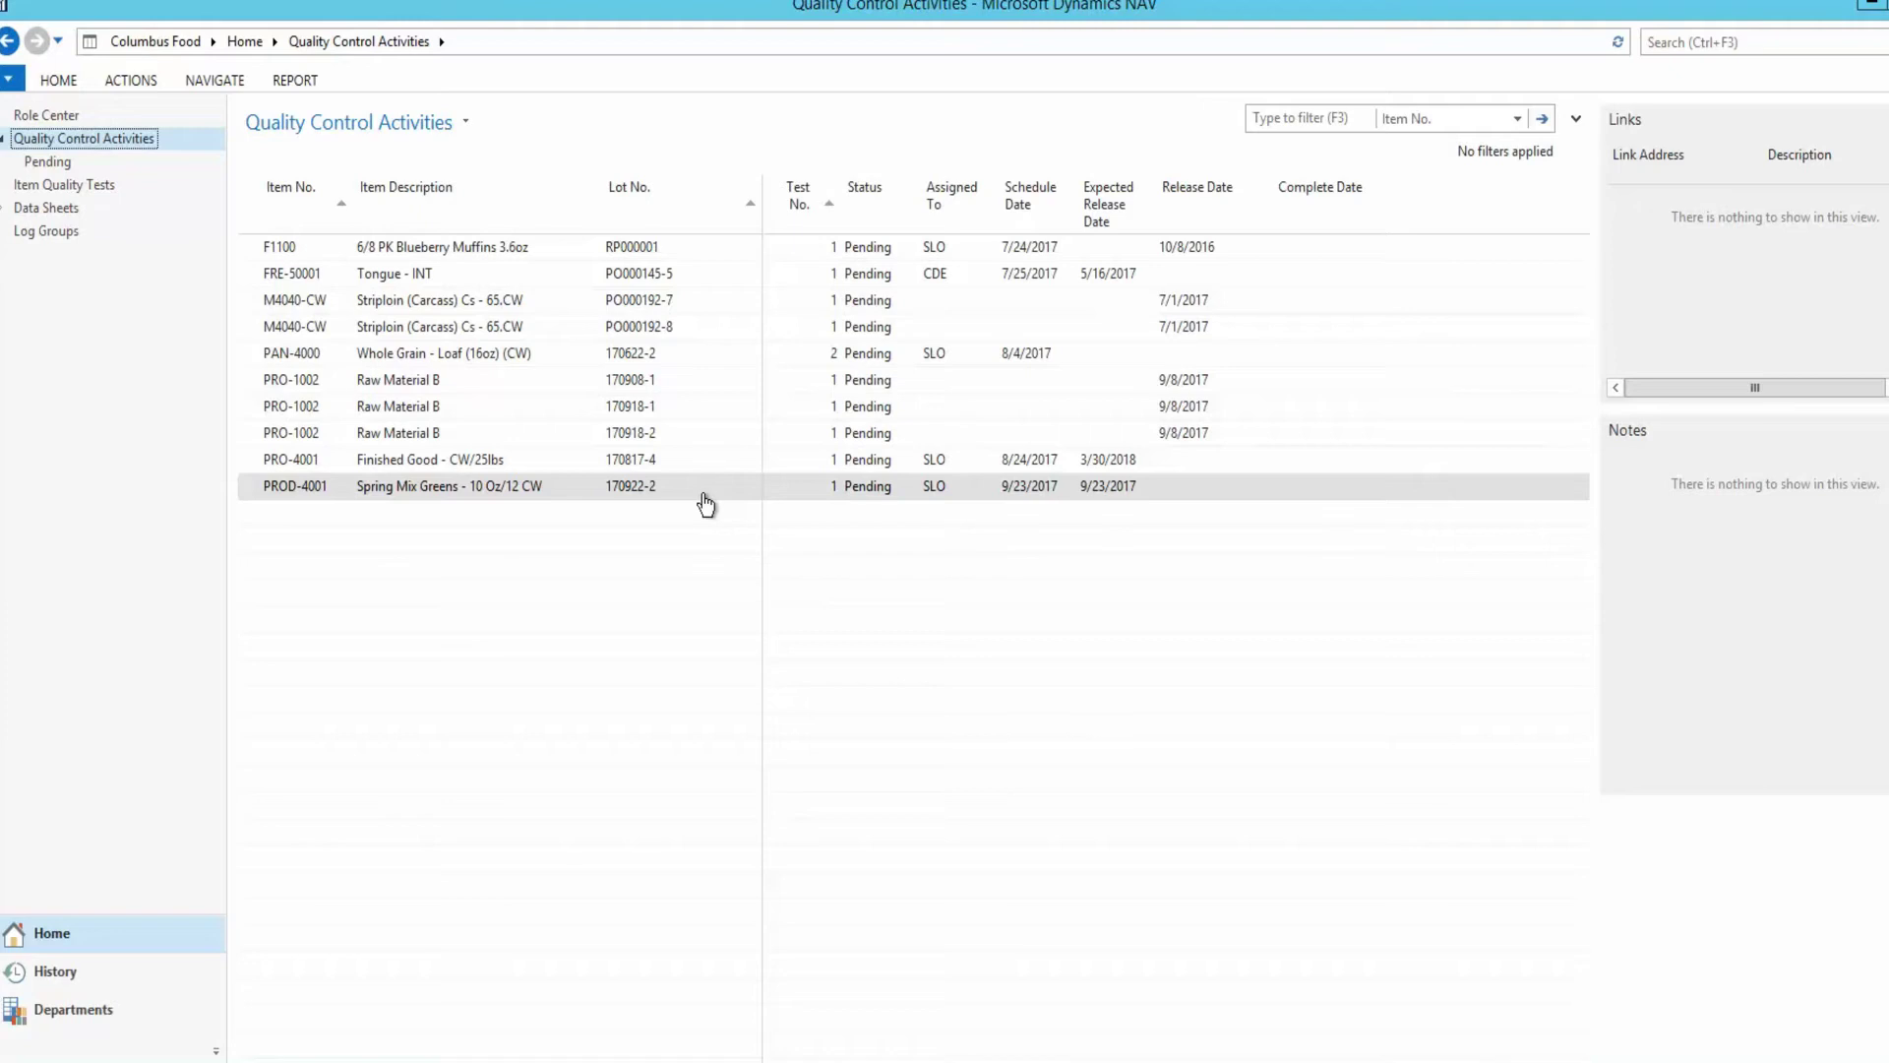
pyautogui.click(704, 495)
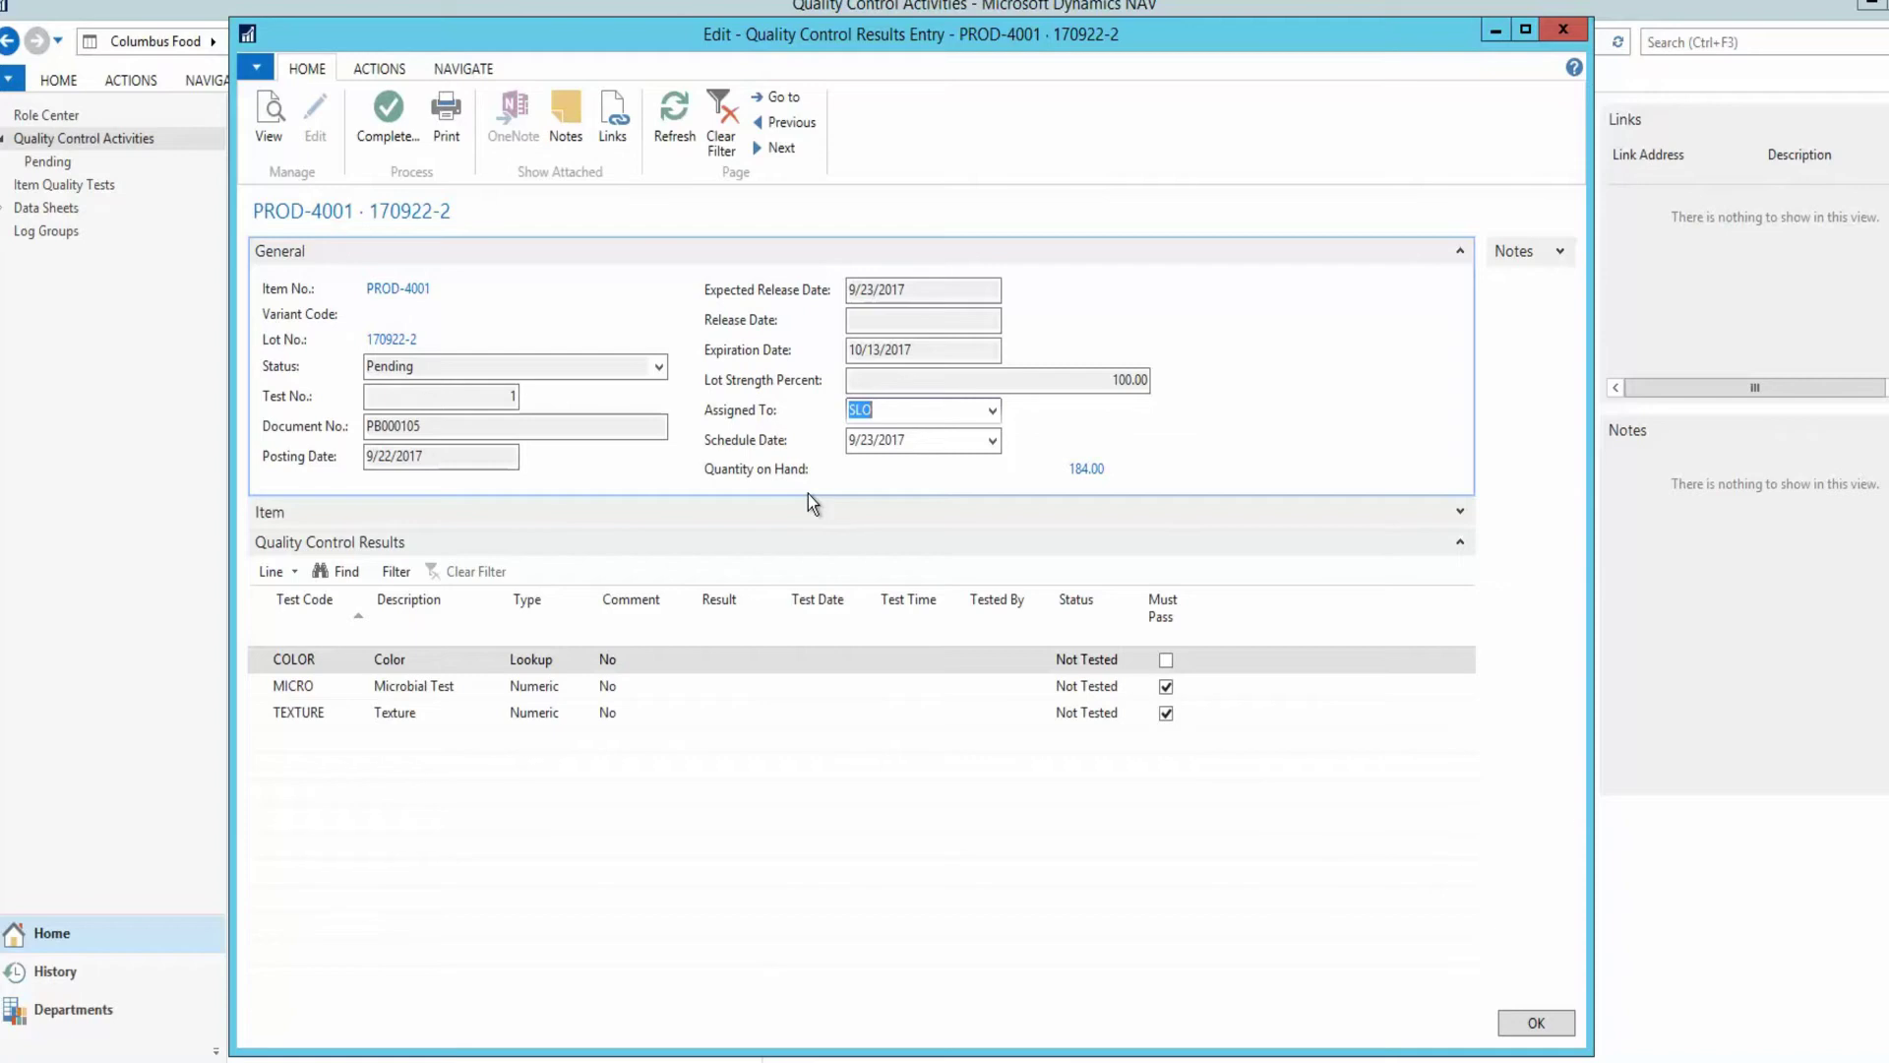
pyautogui.click(753, 657)
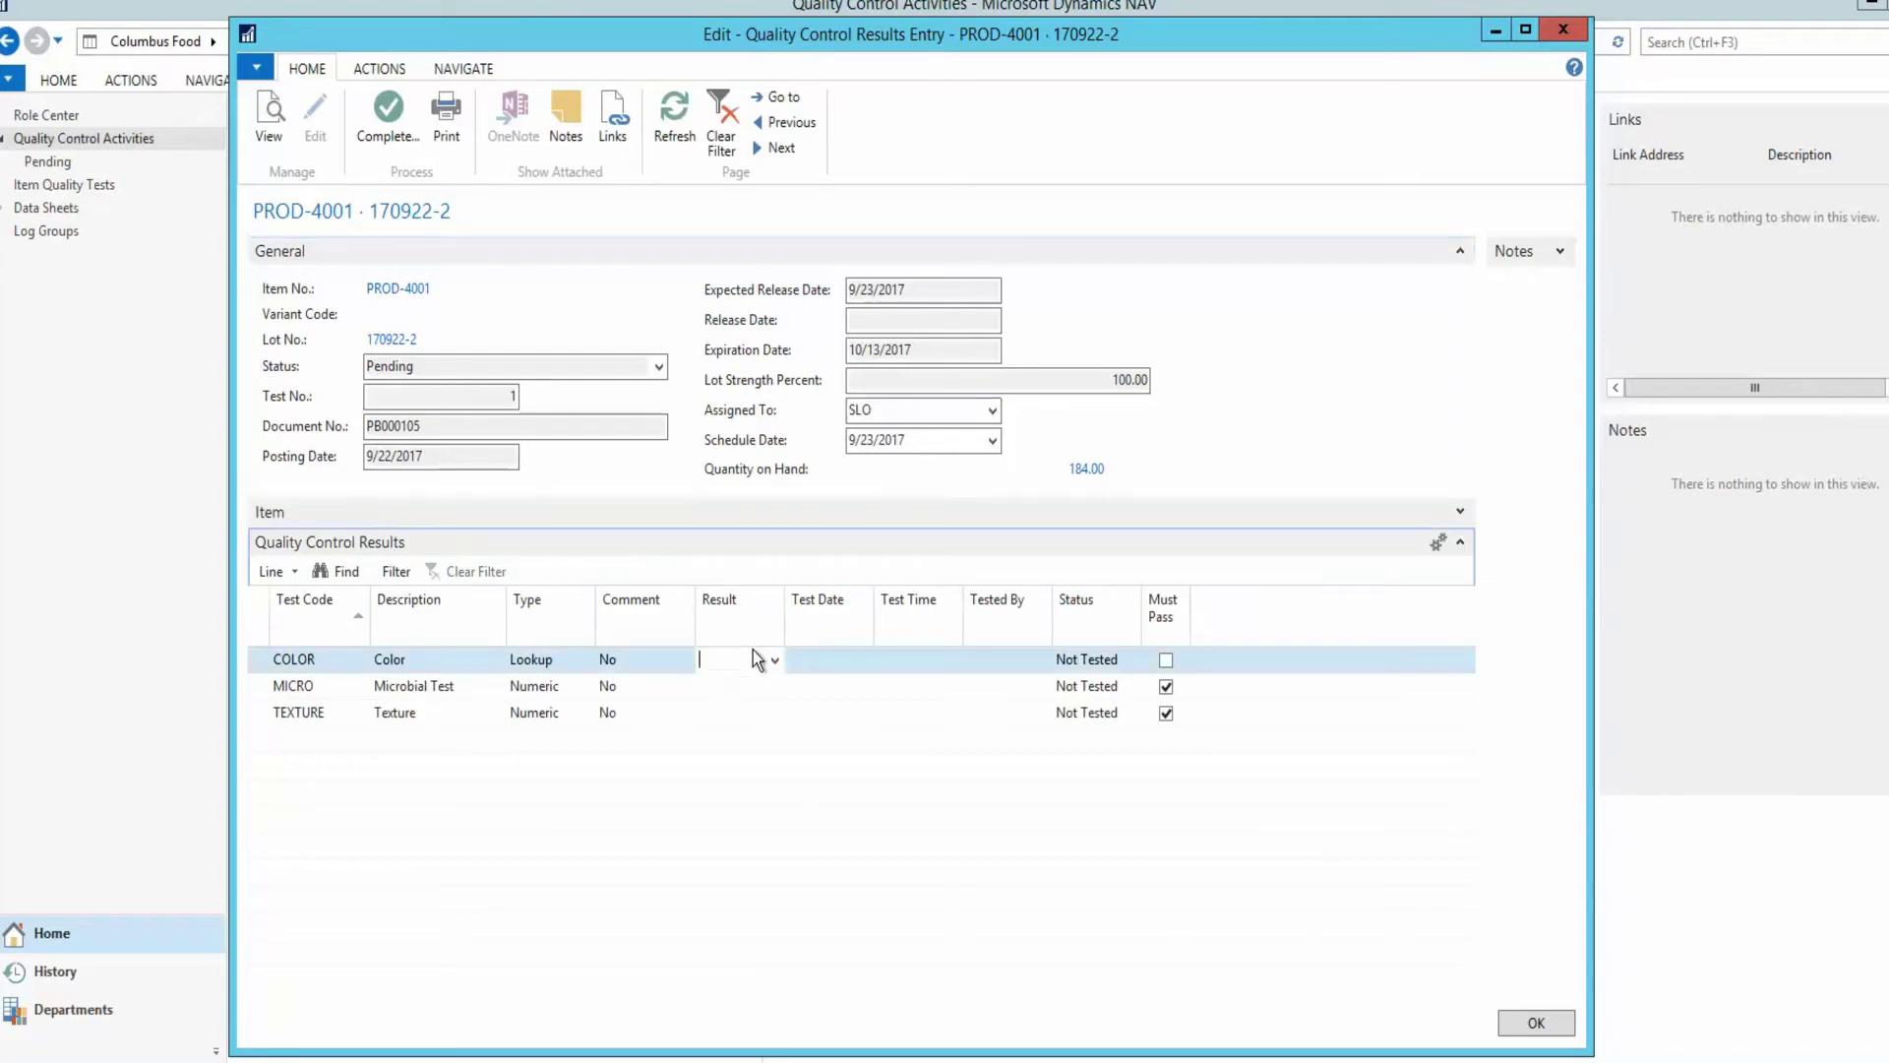
pyautogui.click(776, 661)
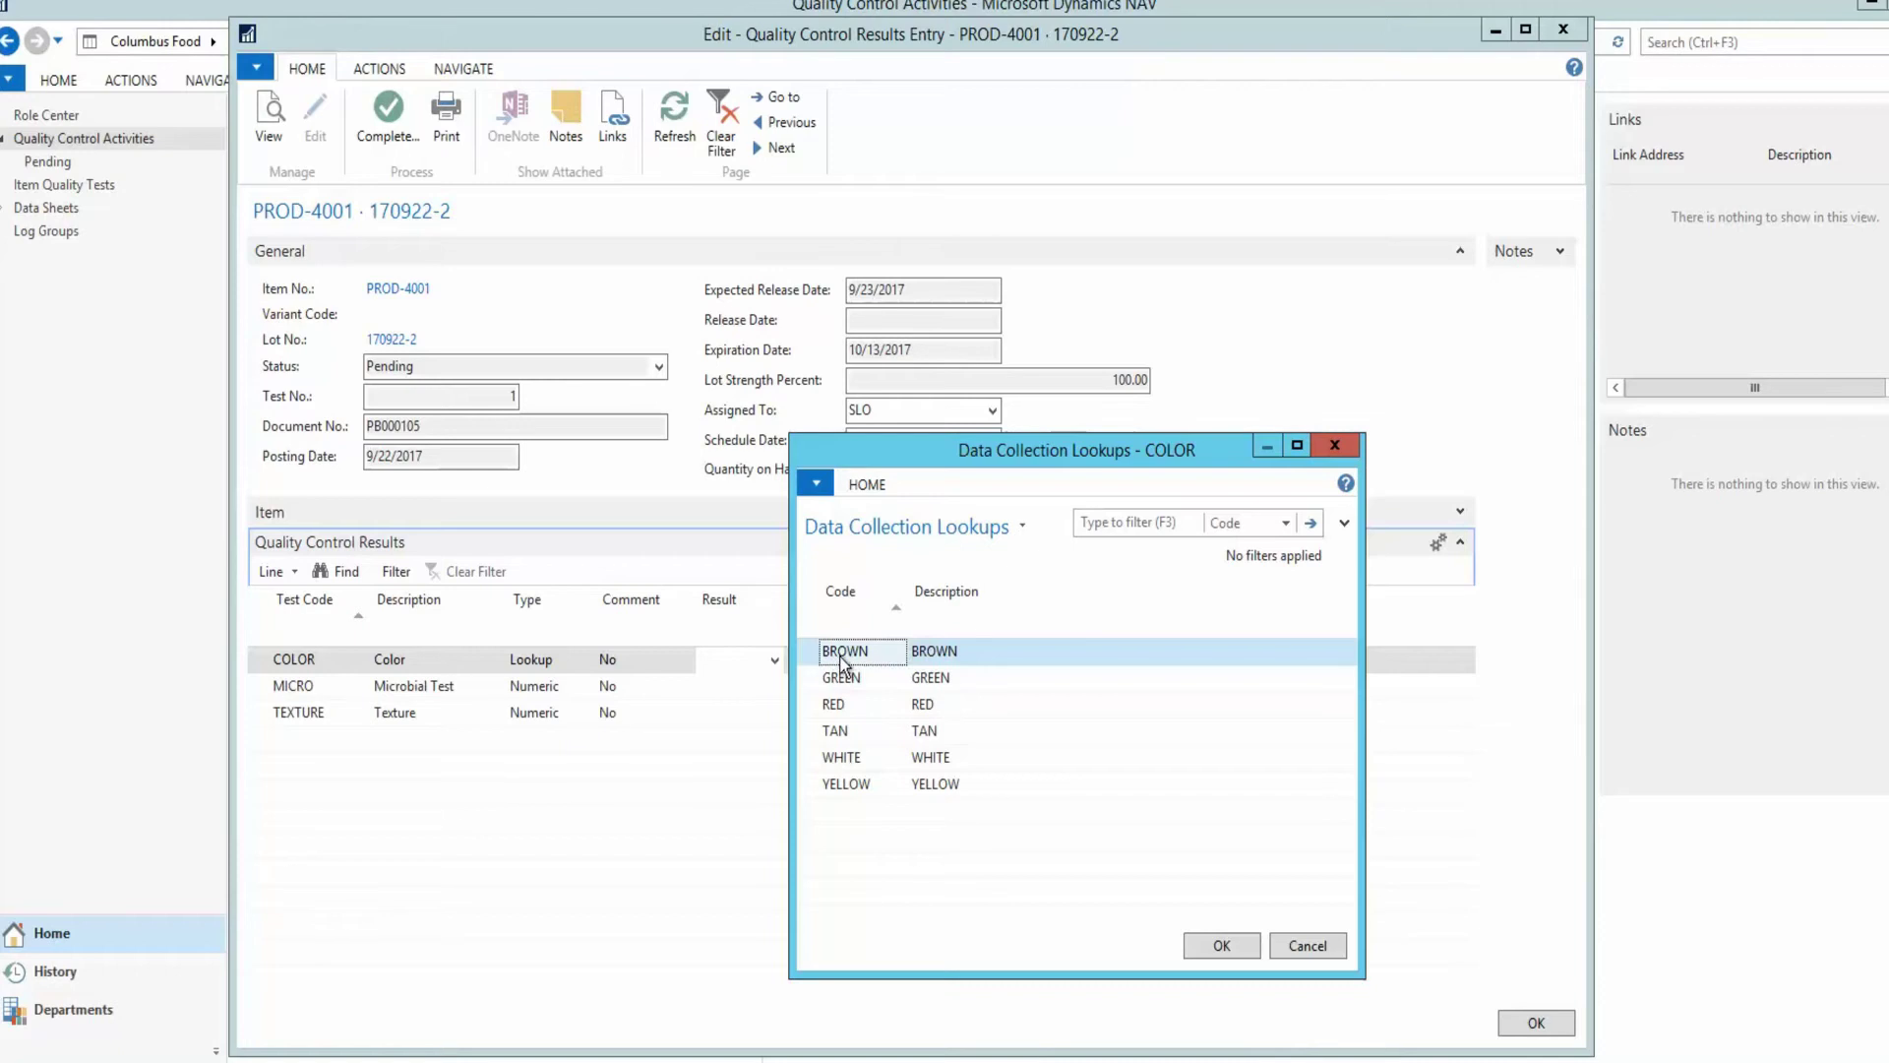
pyautogui.click(1221, 946)
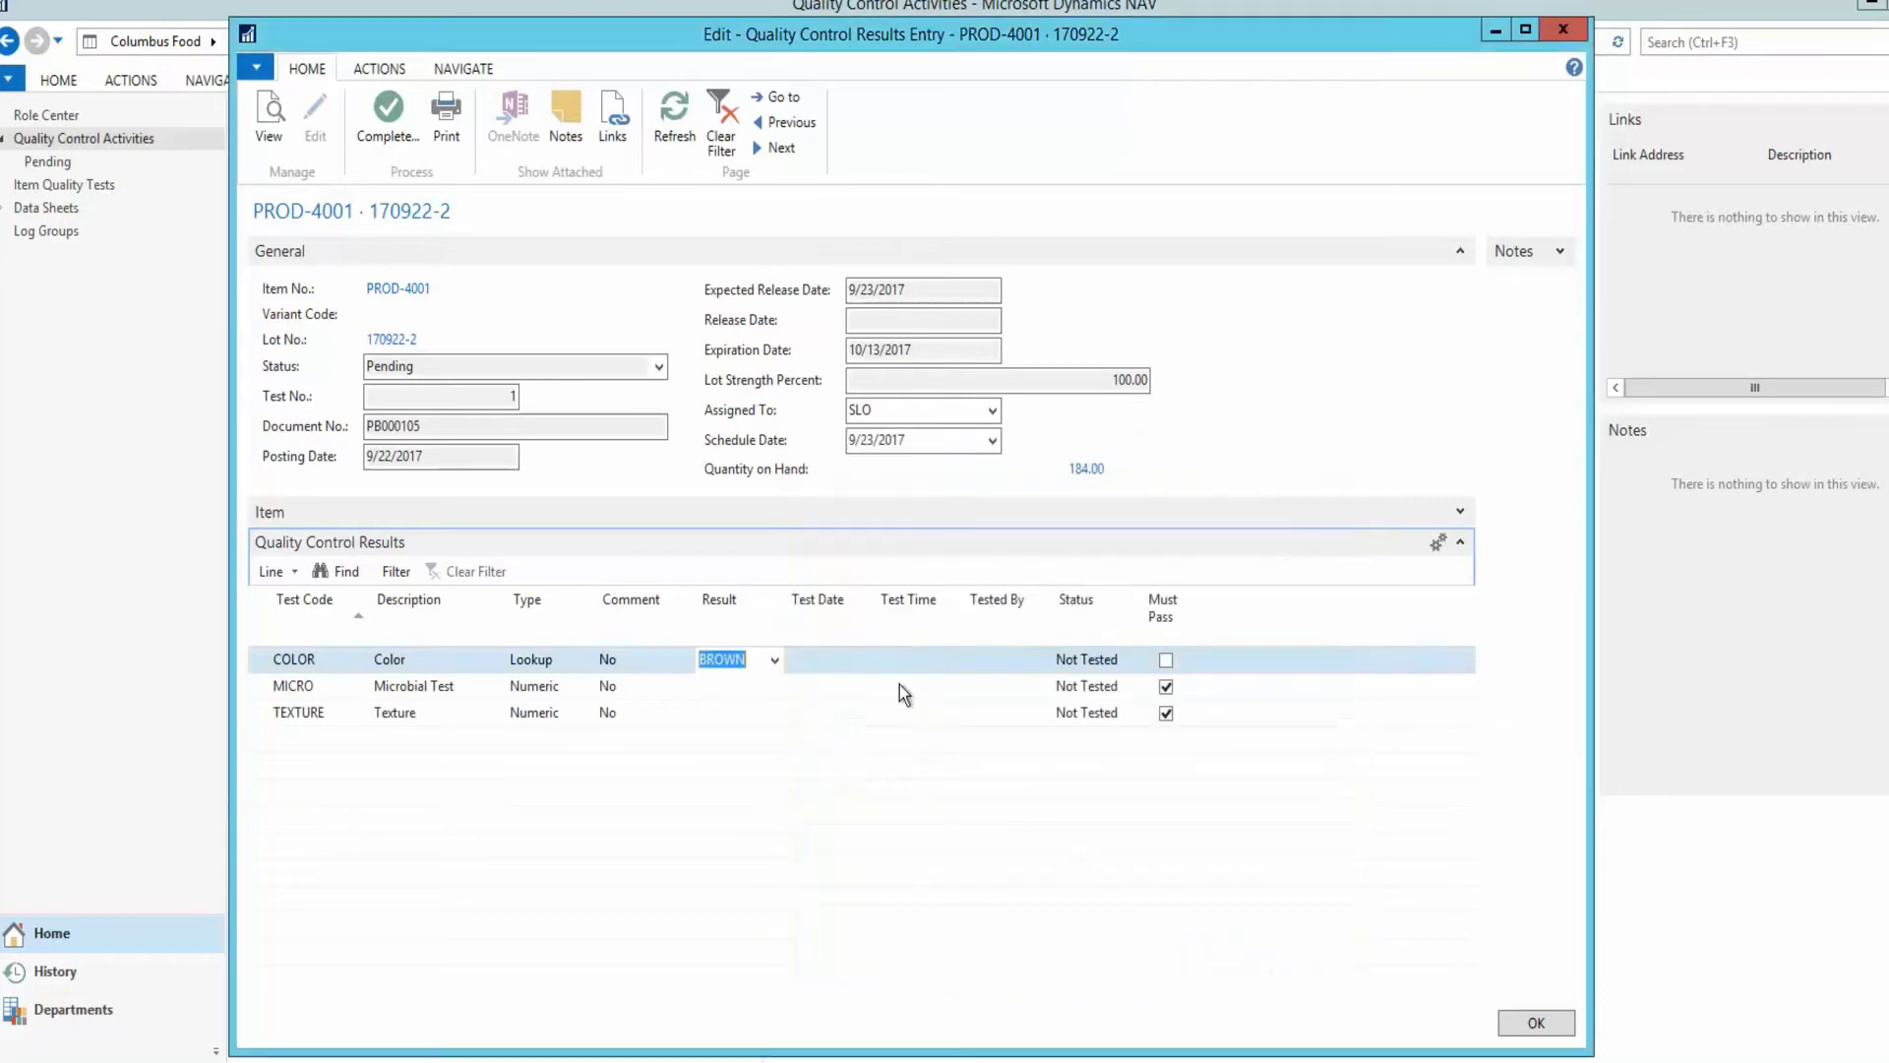
# Enter a result of 18 for the Microbial Test and 4 for the Texture test
pyautogui.click(729, 686)
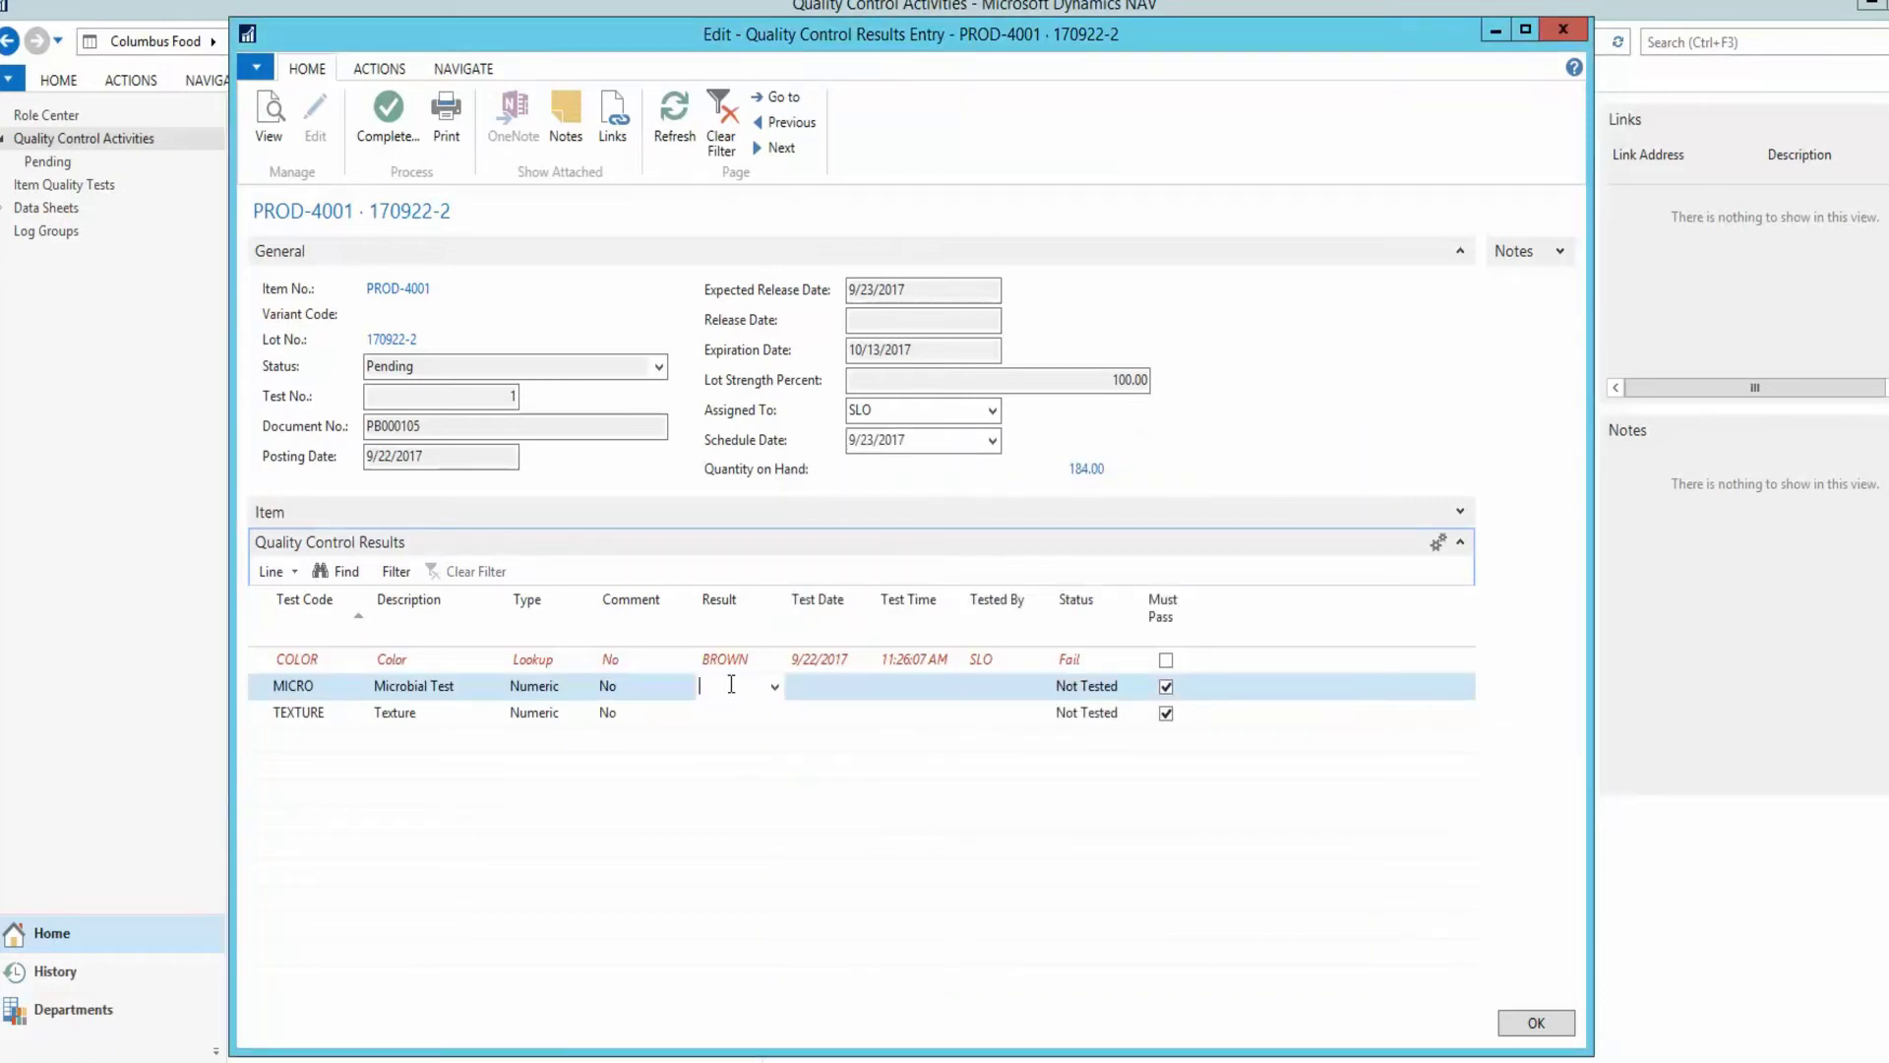
pyautogui.write('18')
pyautogui.press('Return')
pyautogui.write('4')
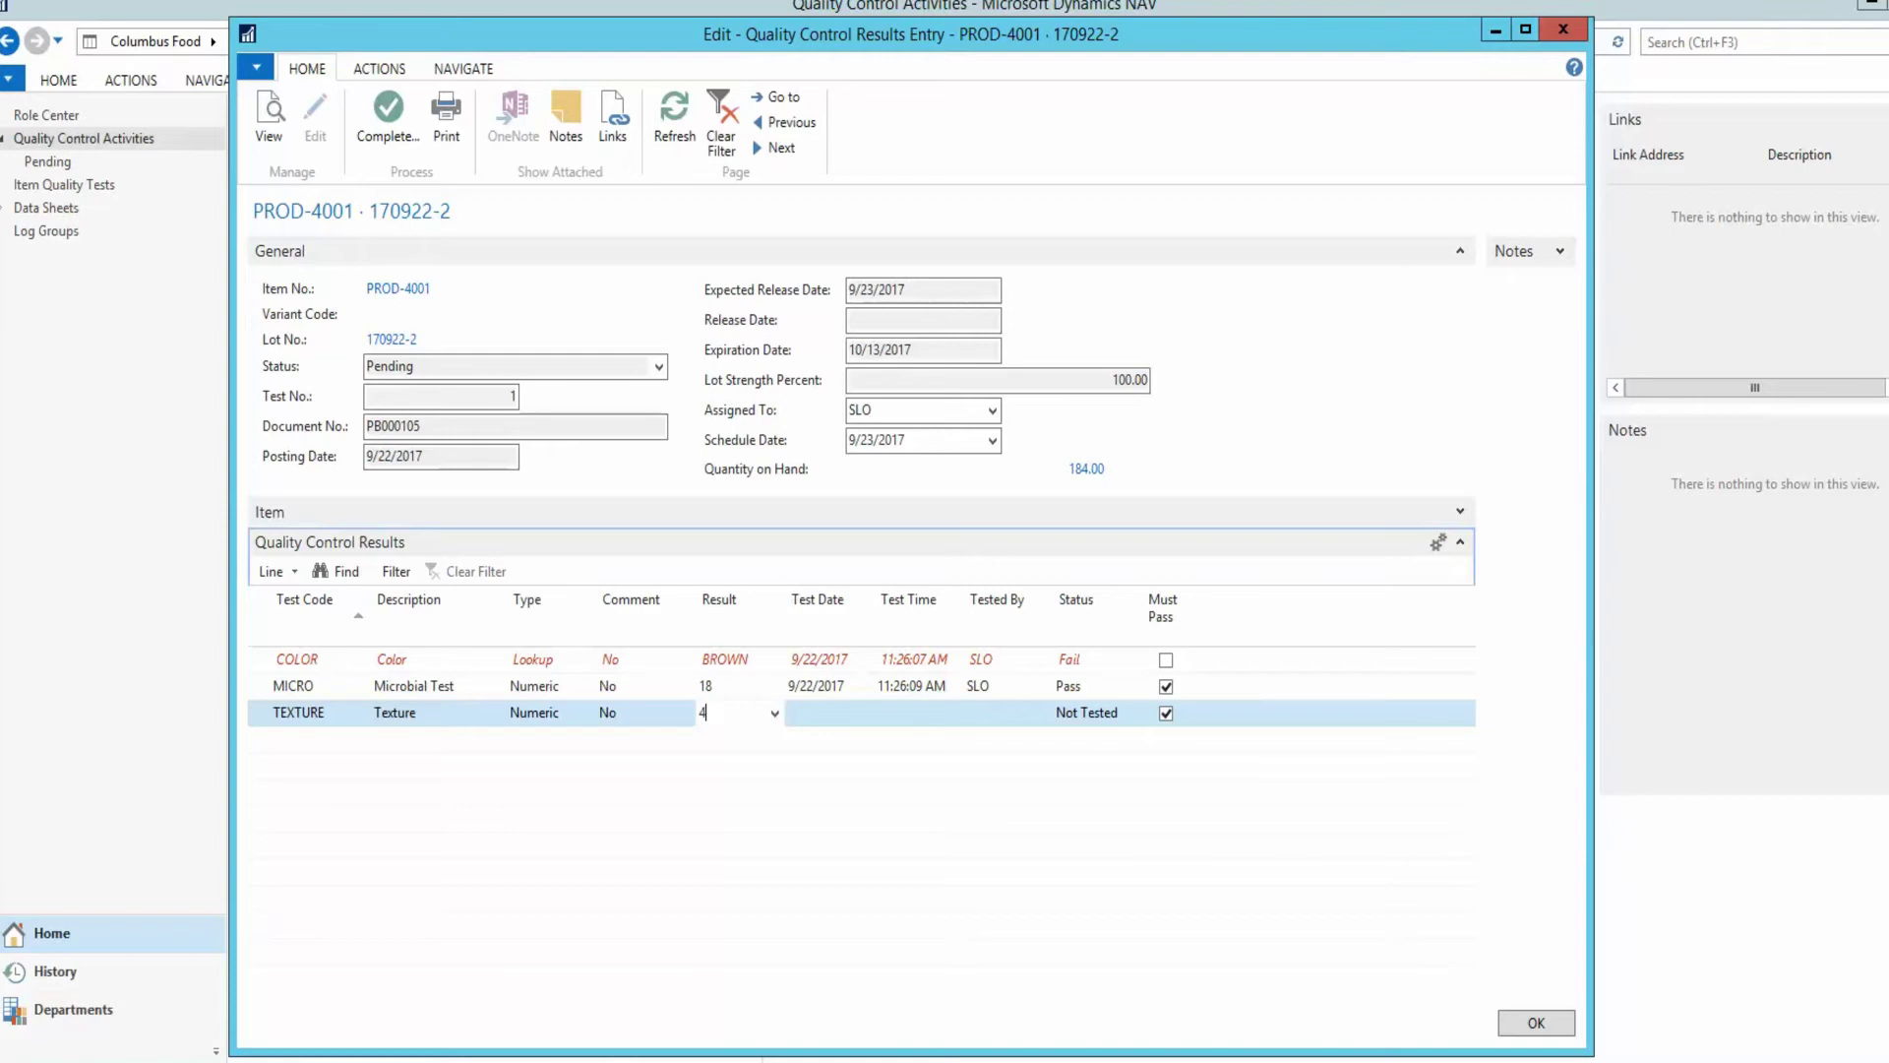
pyautogui.press('Up')
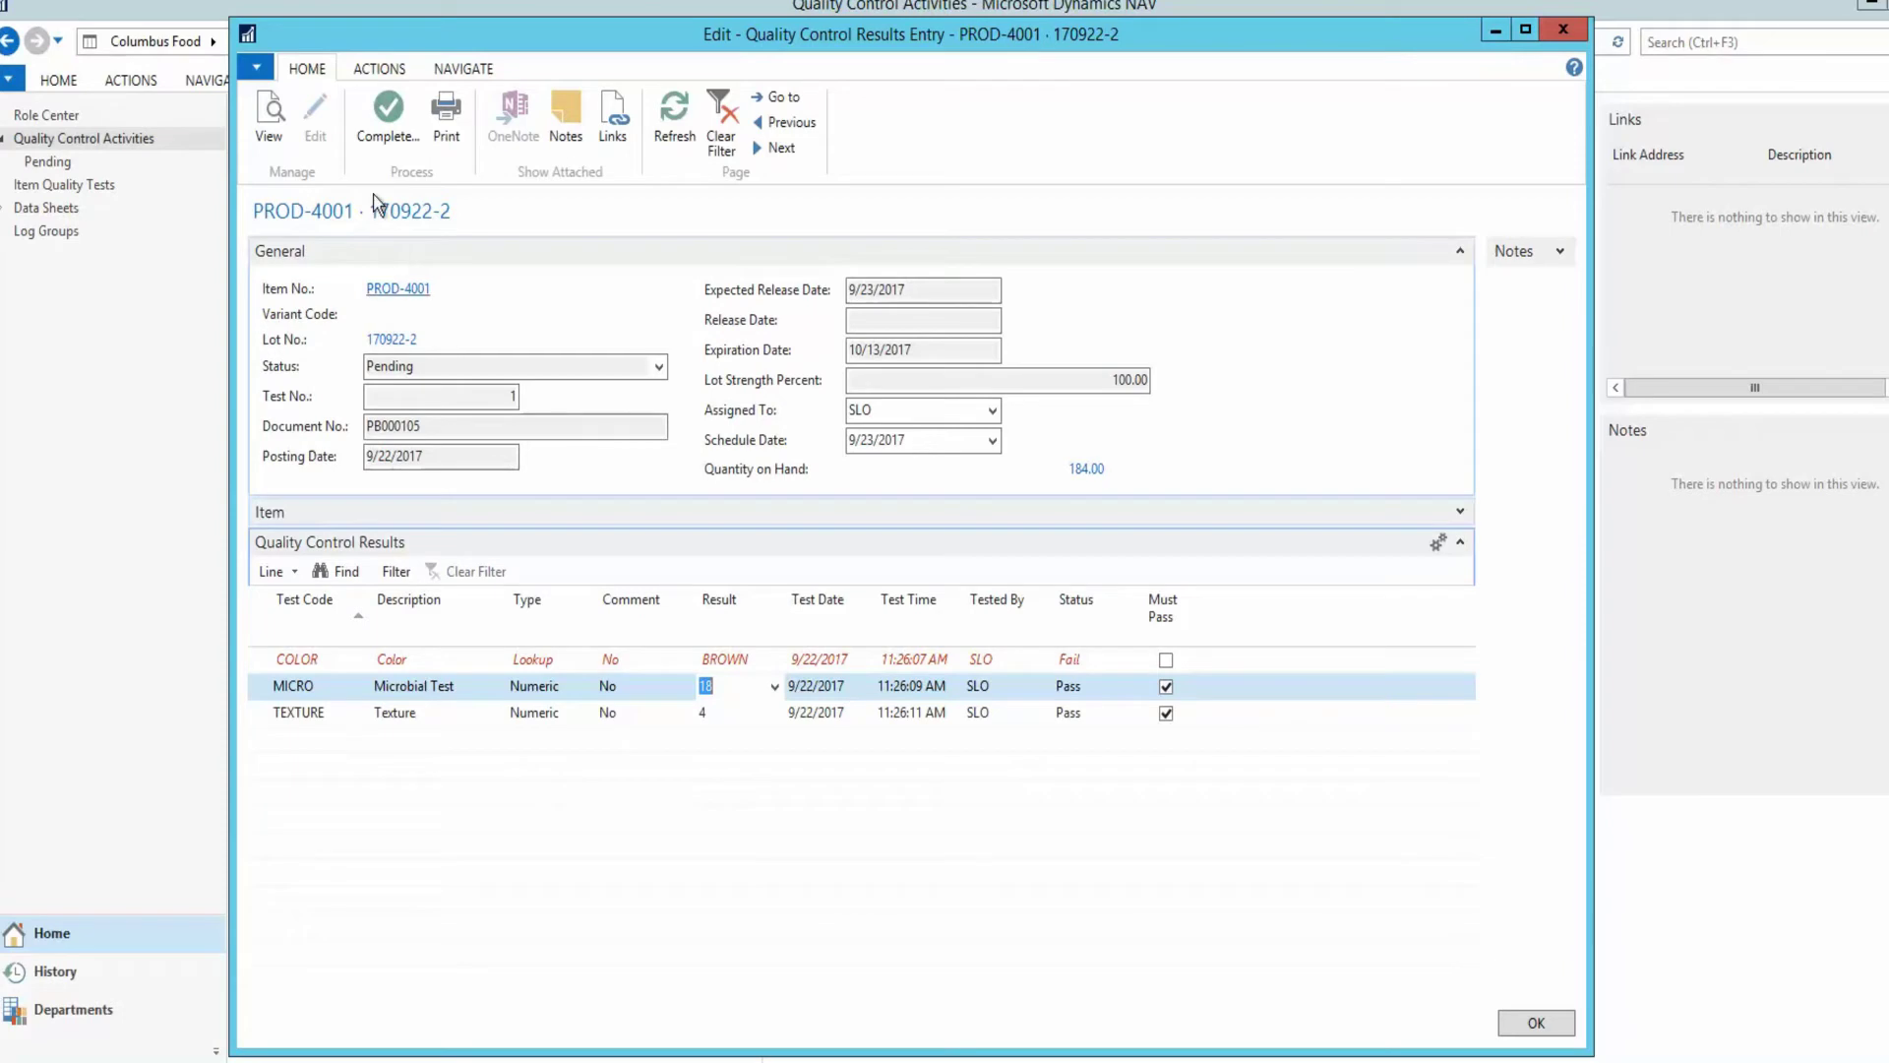
# Complete the quality control test for lot 170922-2 with the status overridden to Pass
pyautogui.click(377, 143)
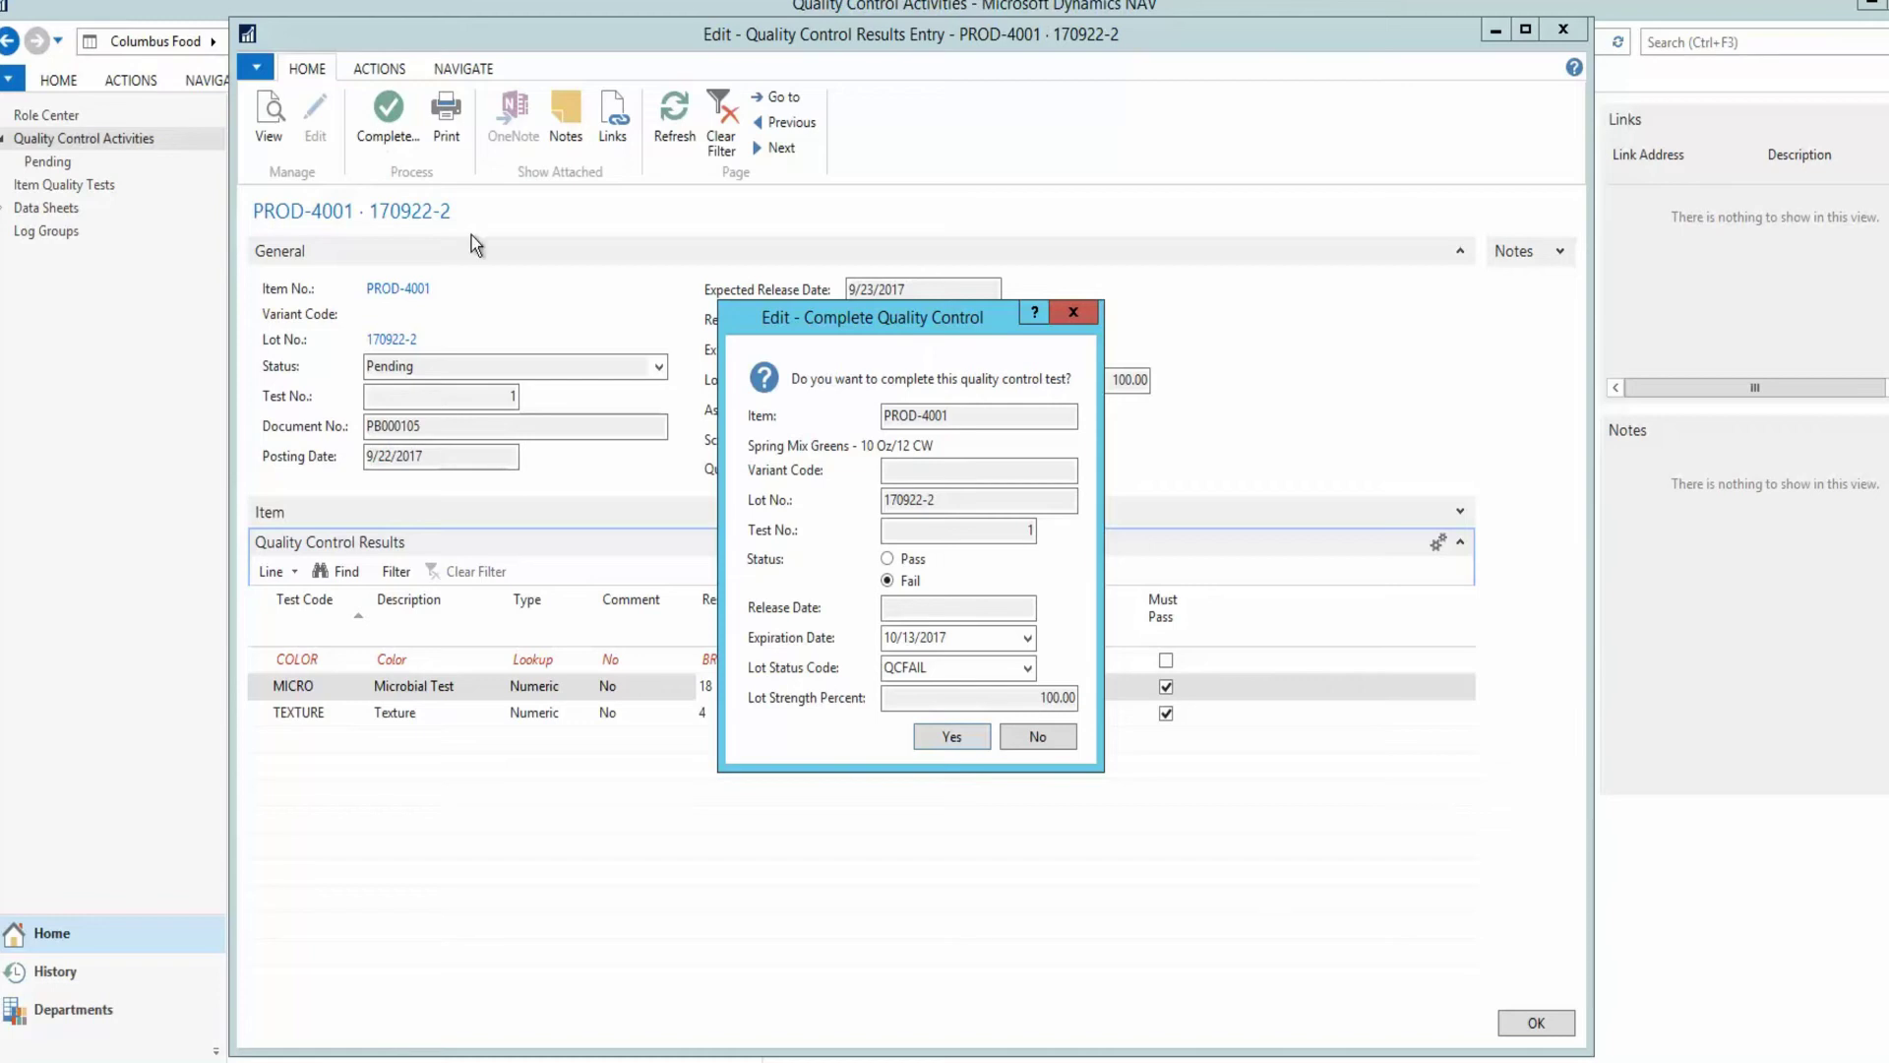
pyautogui.click(888, 559)
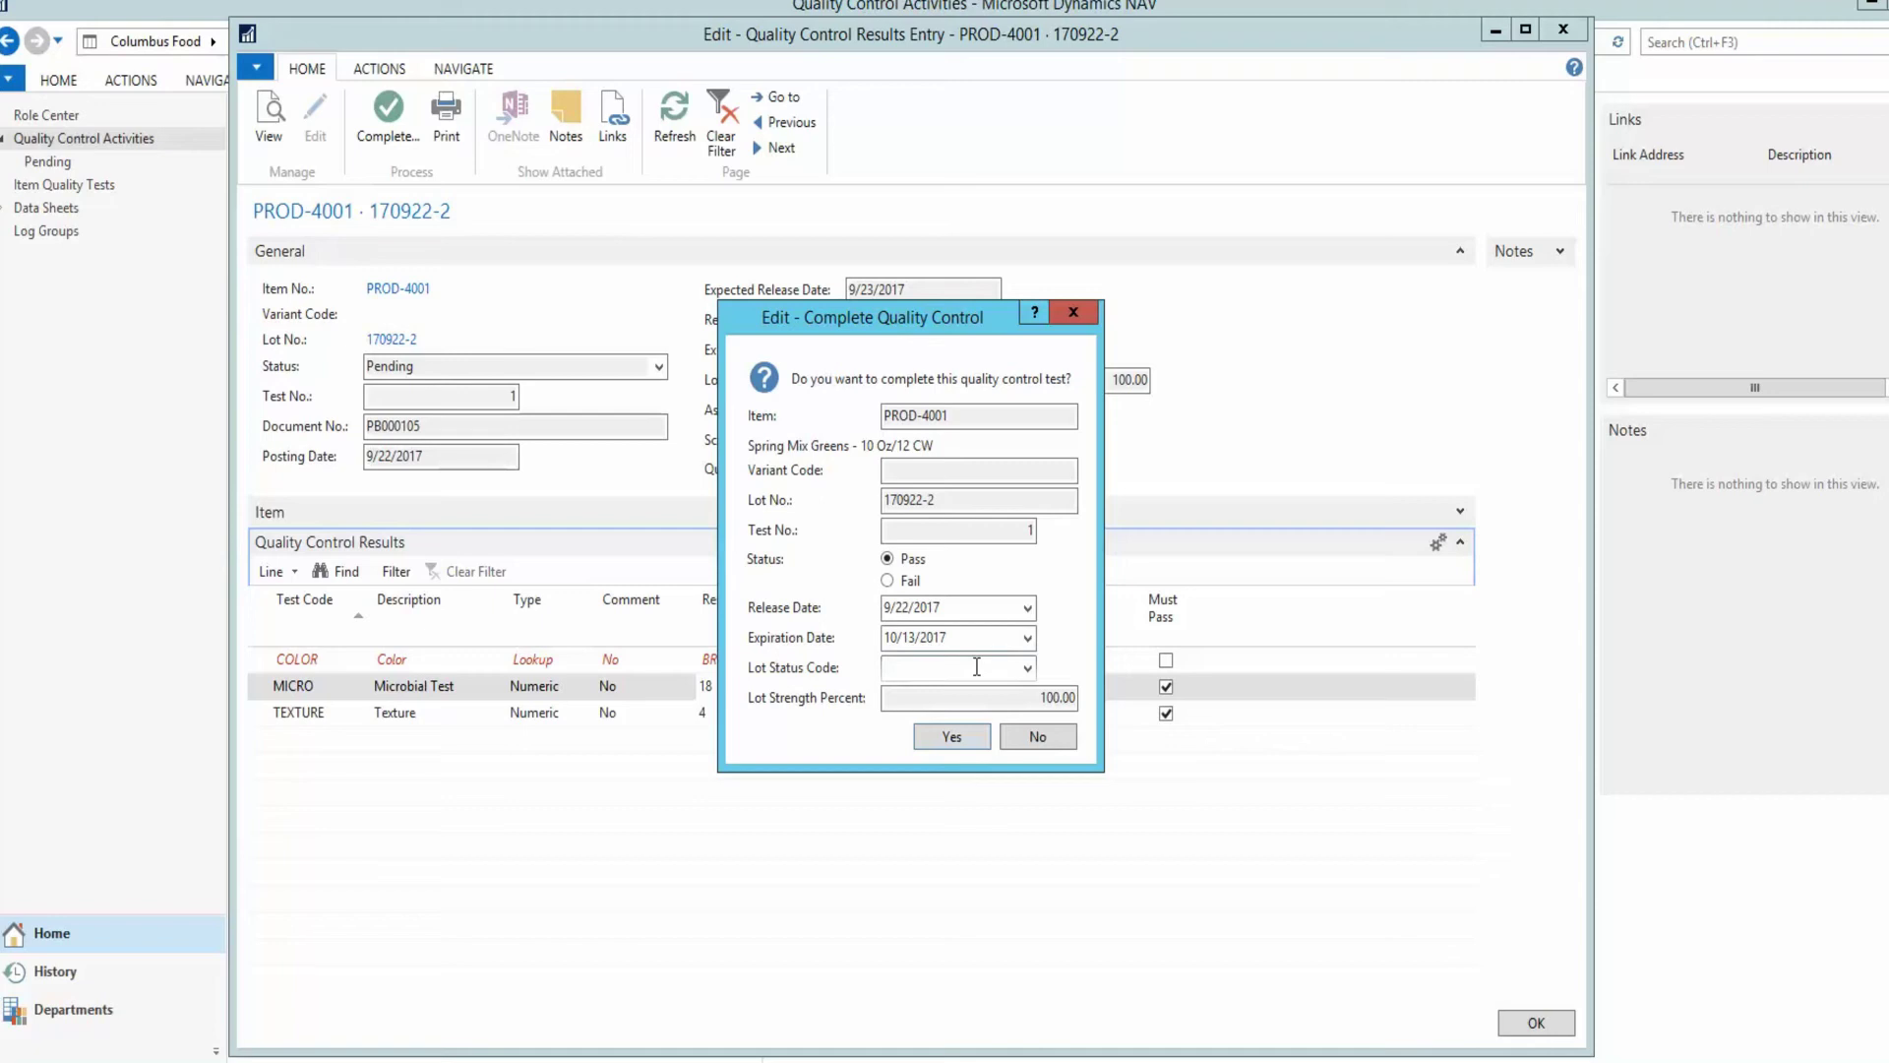
pyautogui.click(966, 738)
pyautogui.click(896, 560)
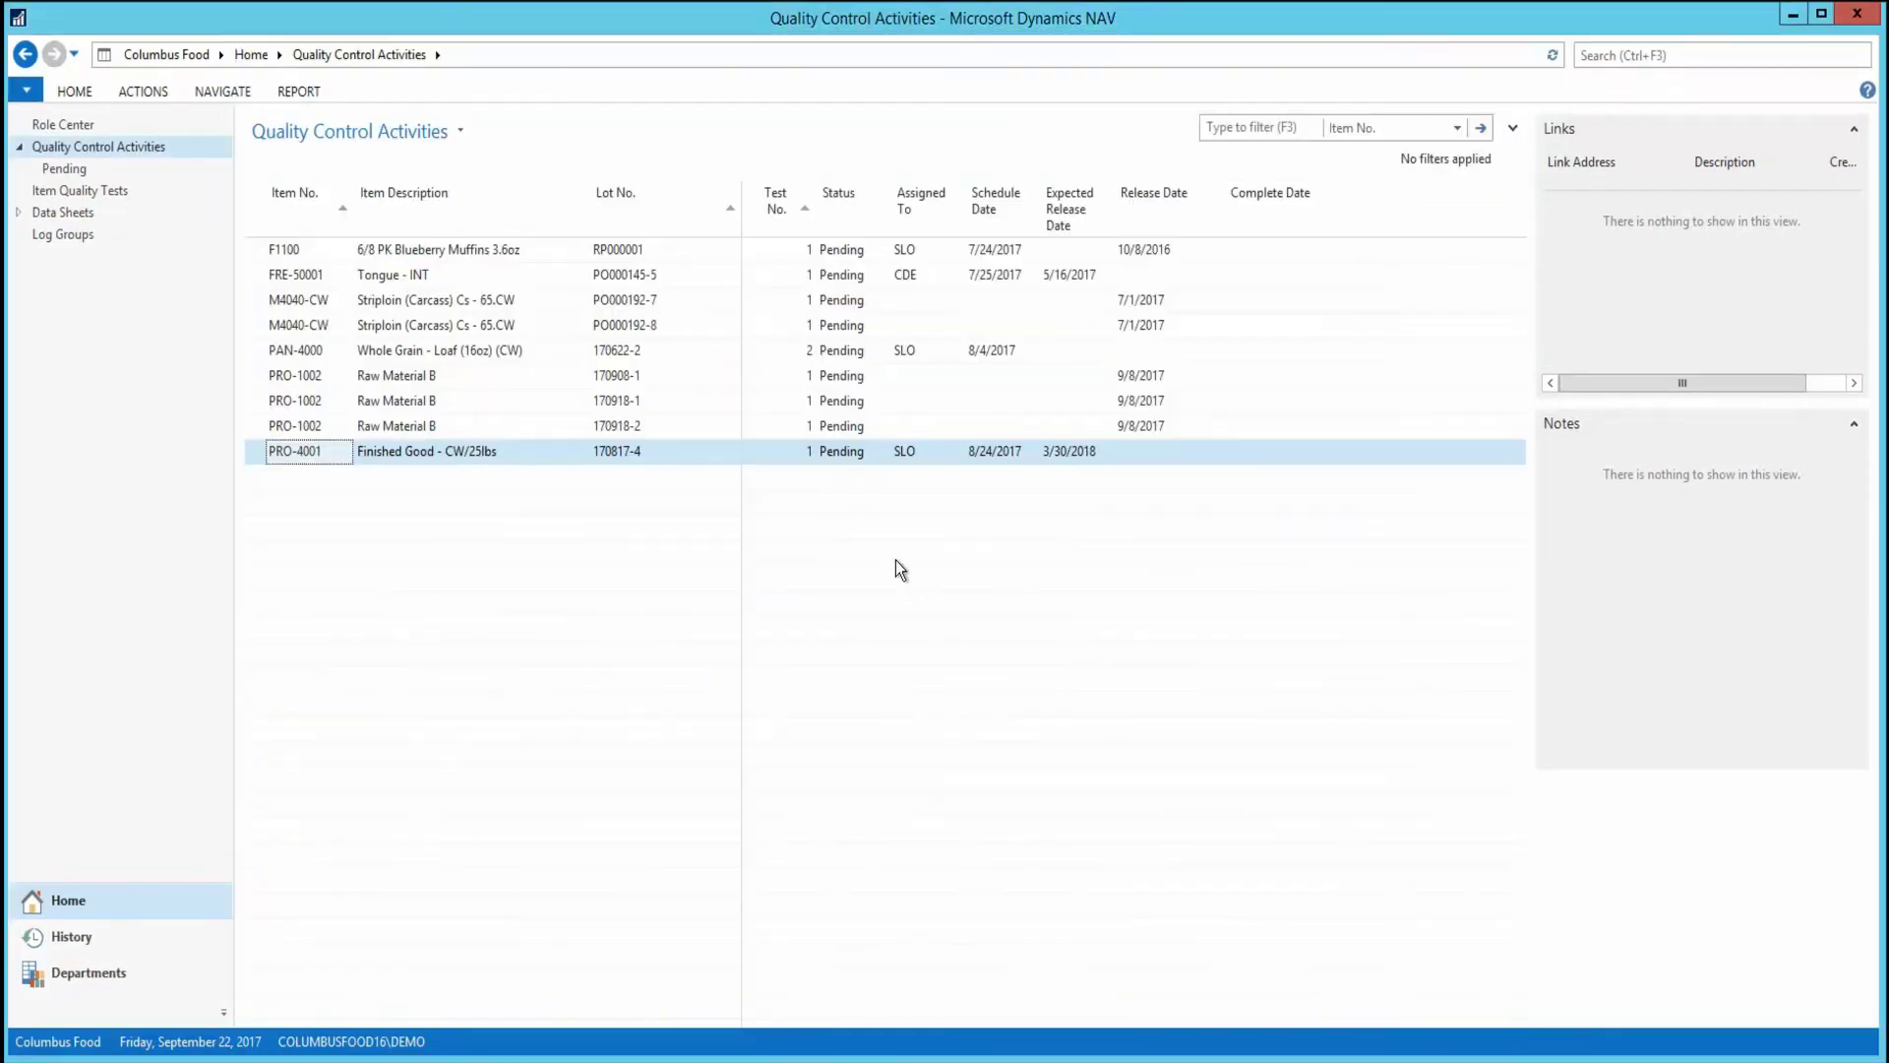
# Open the in-progress data sheet for Production Order RP000142, expand its lines, and examine the Bacterial Count and Visual Inspection line details
pyautogui.click(49, 124)
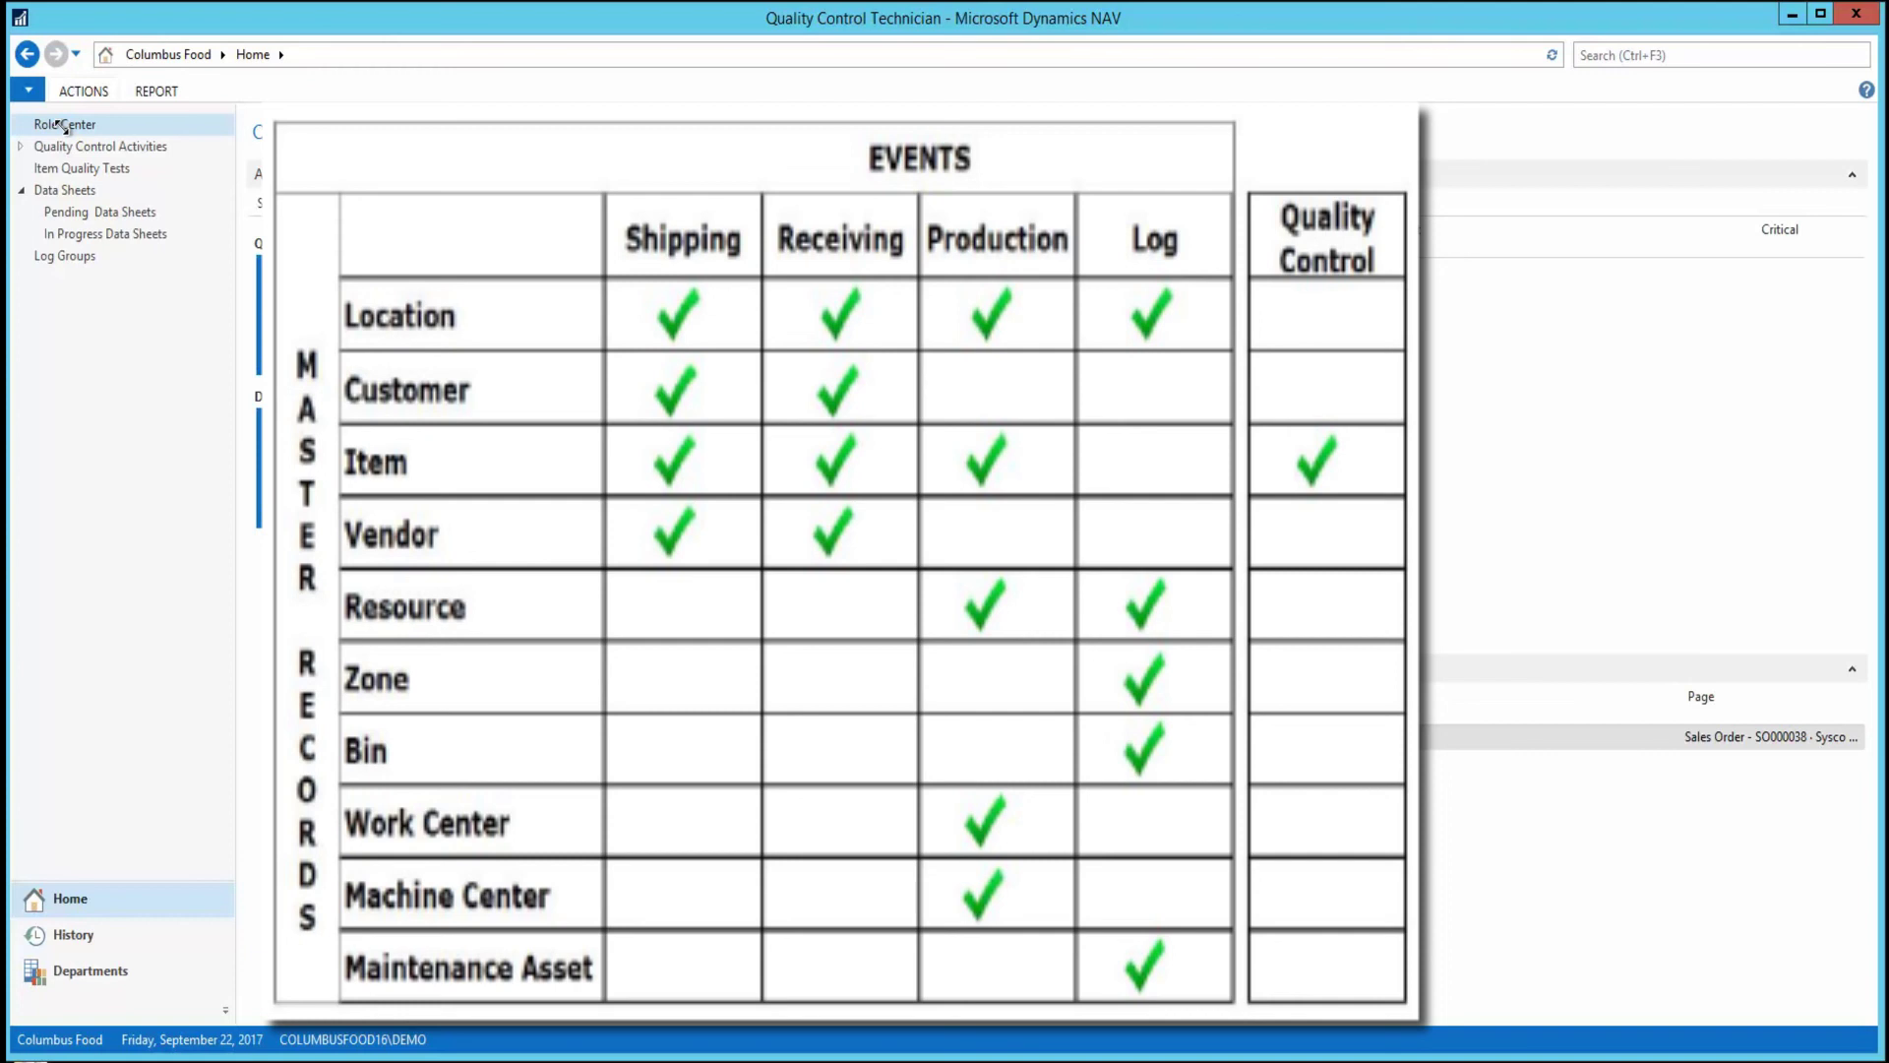
pyautogui.click(62, 126)
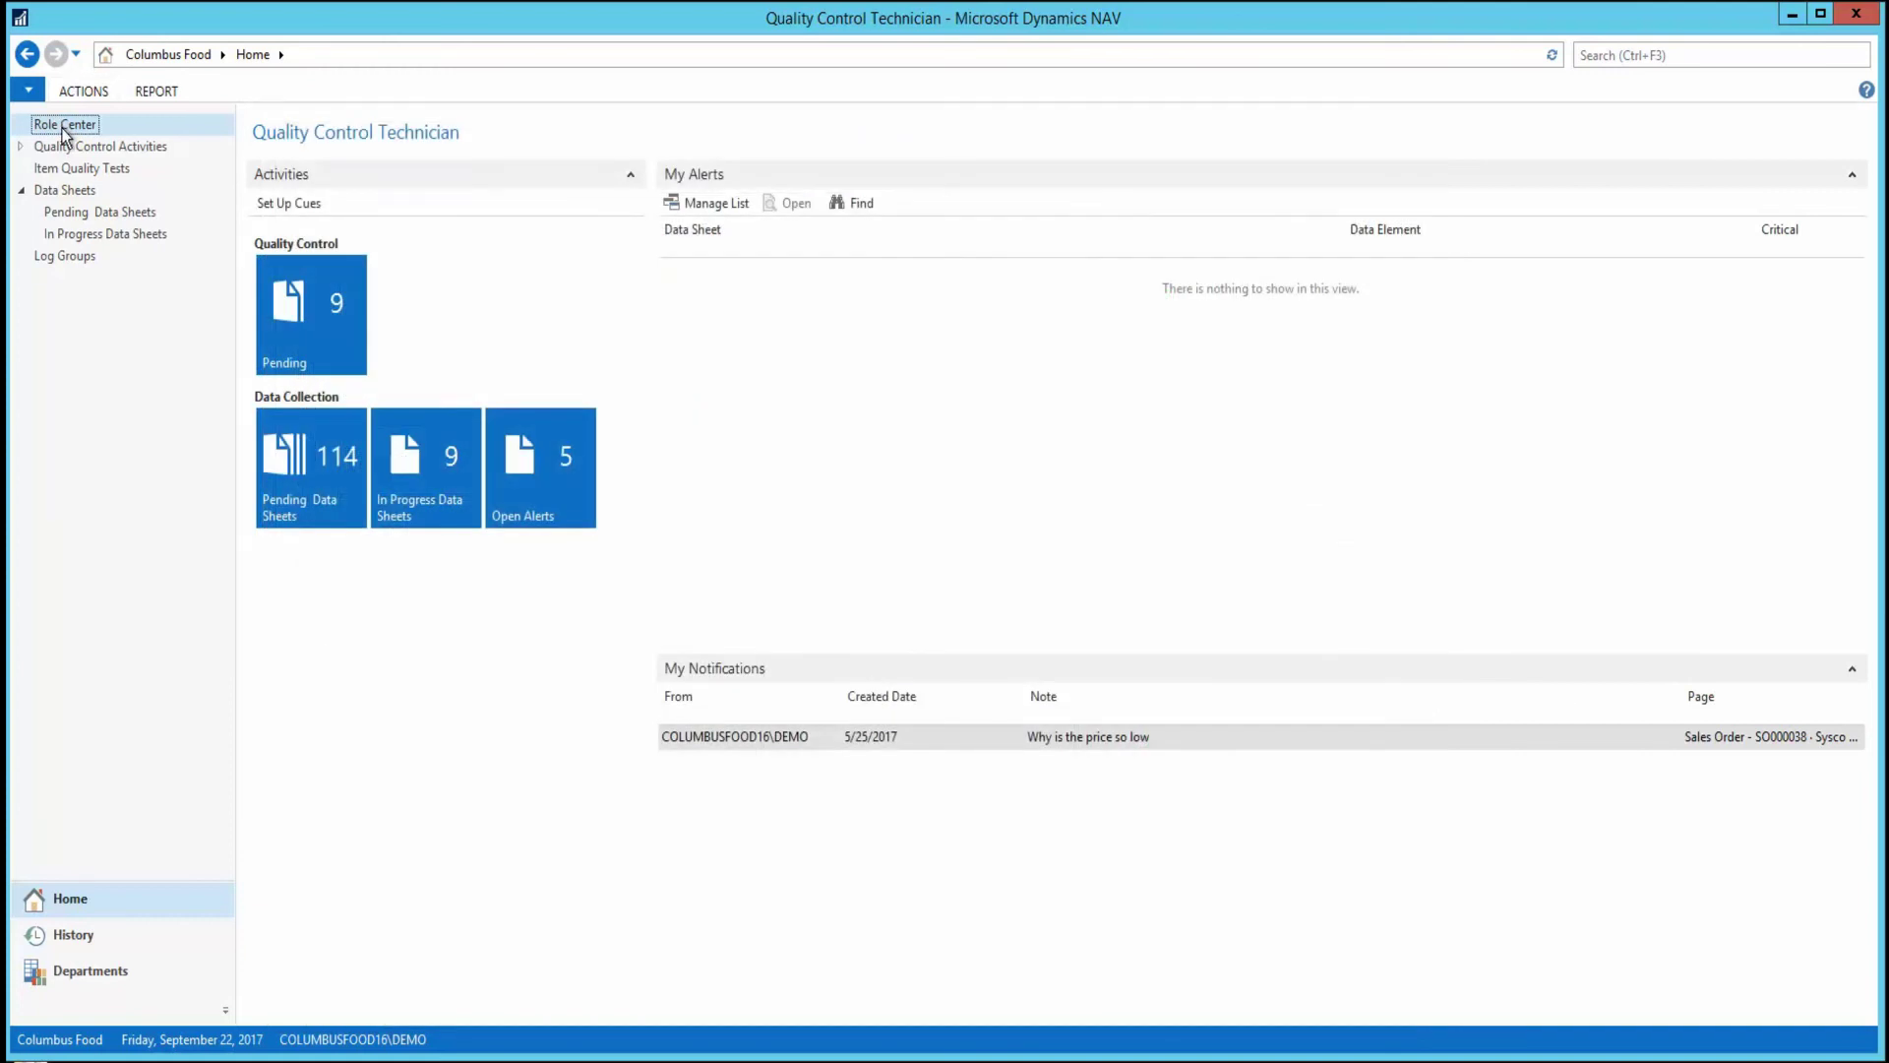
pyautogui.click(85, 236)
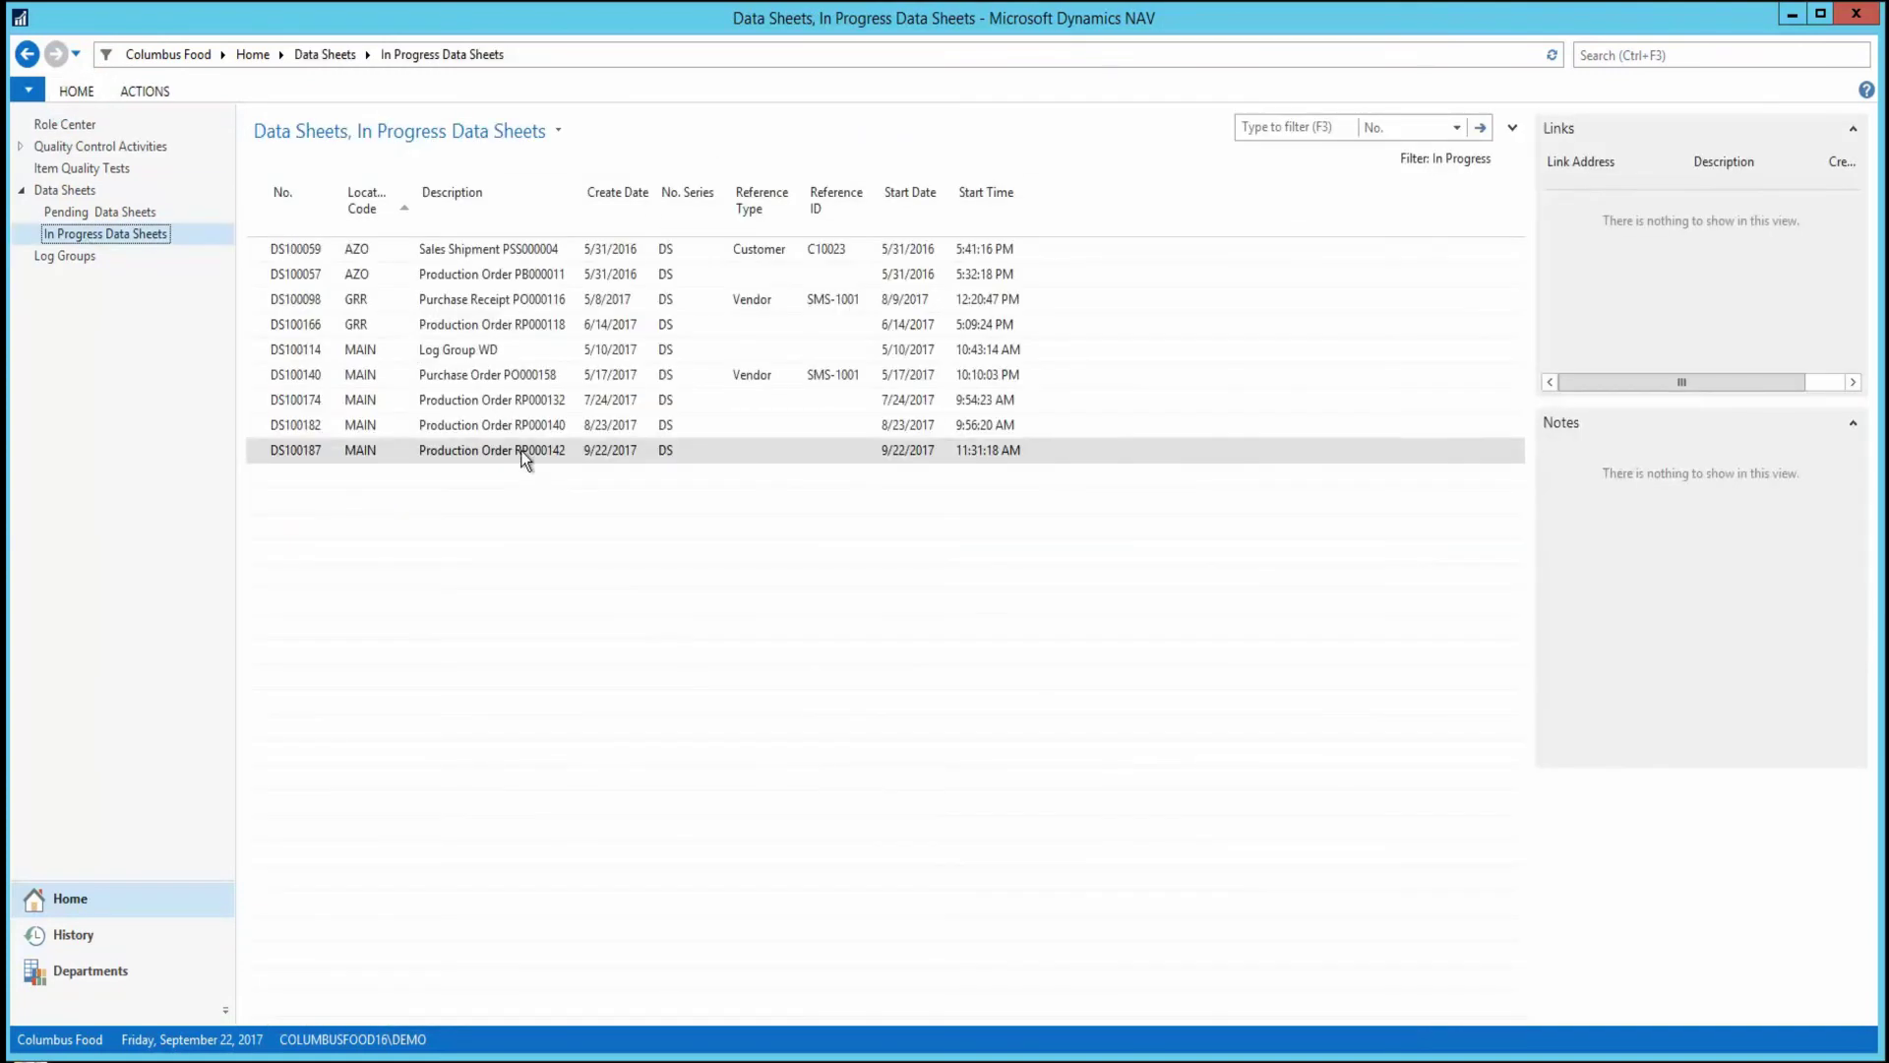
pyautogui.doubleClick(525, 452)
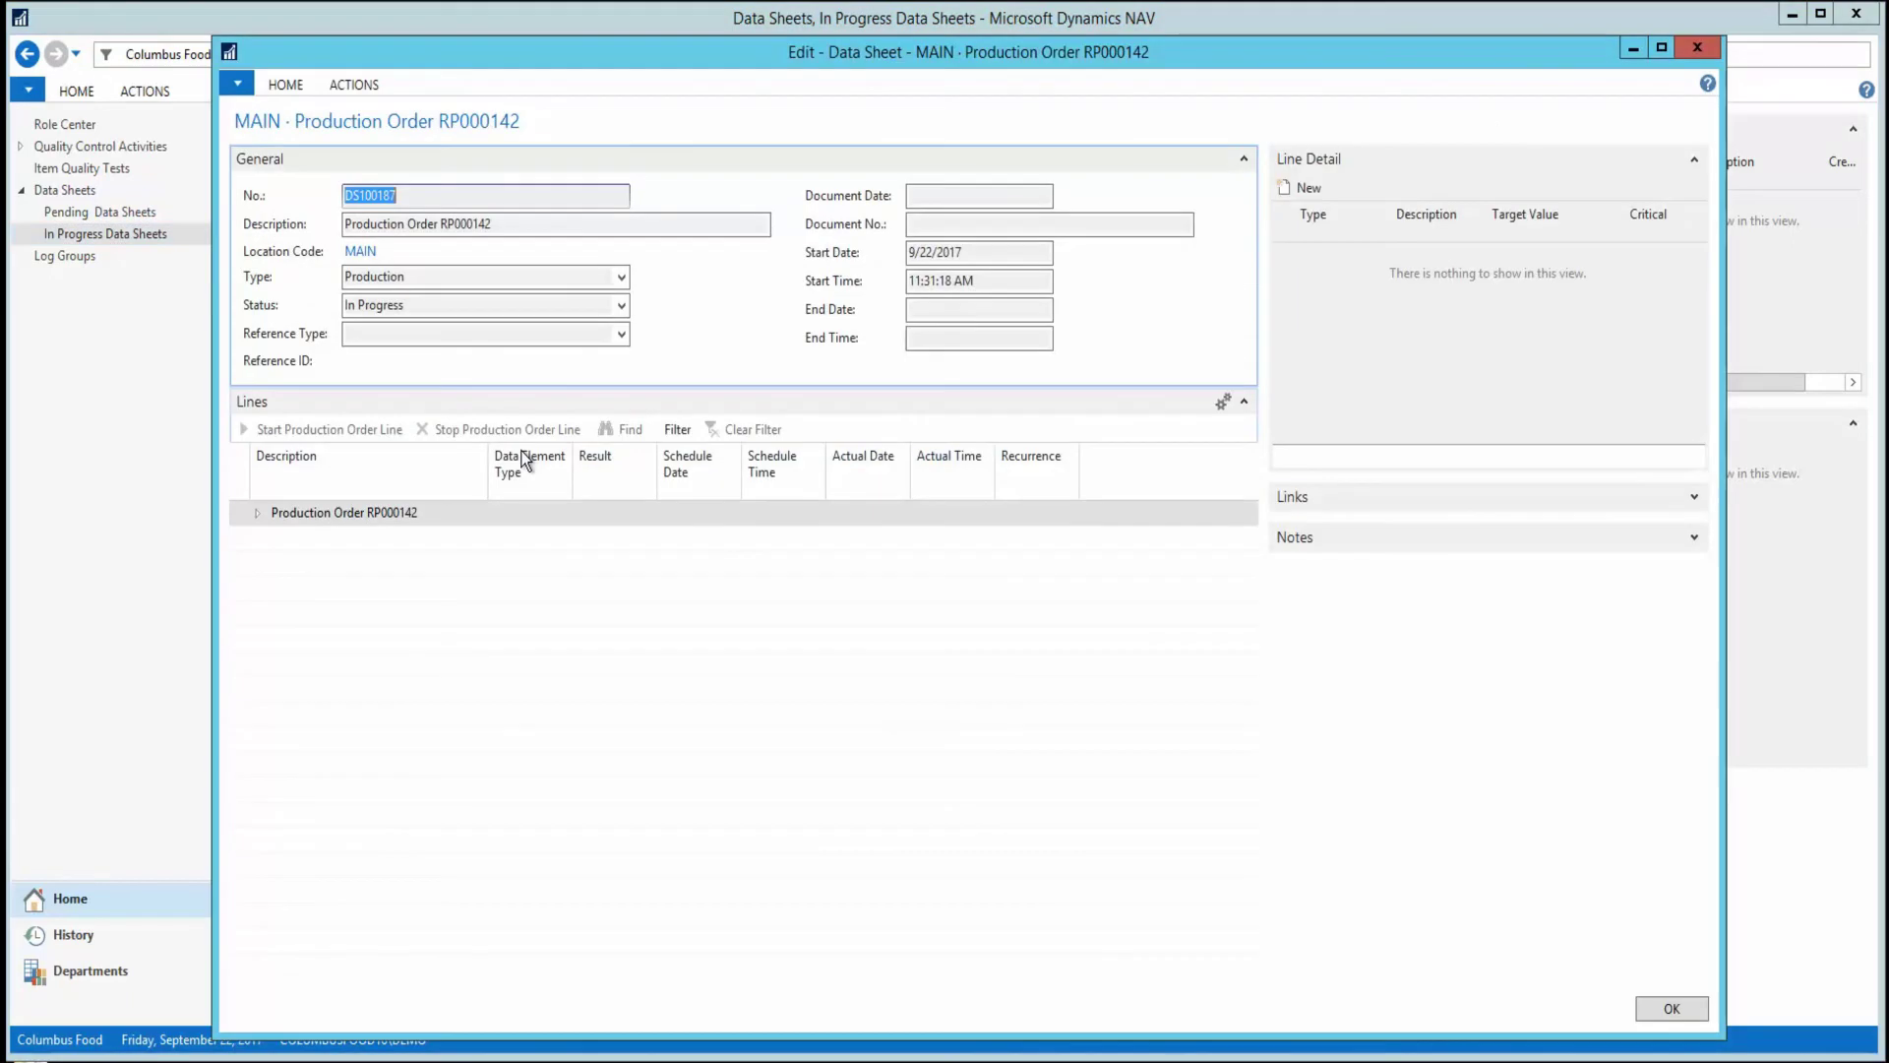
pyautogui.click(257, 514)
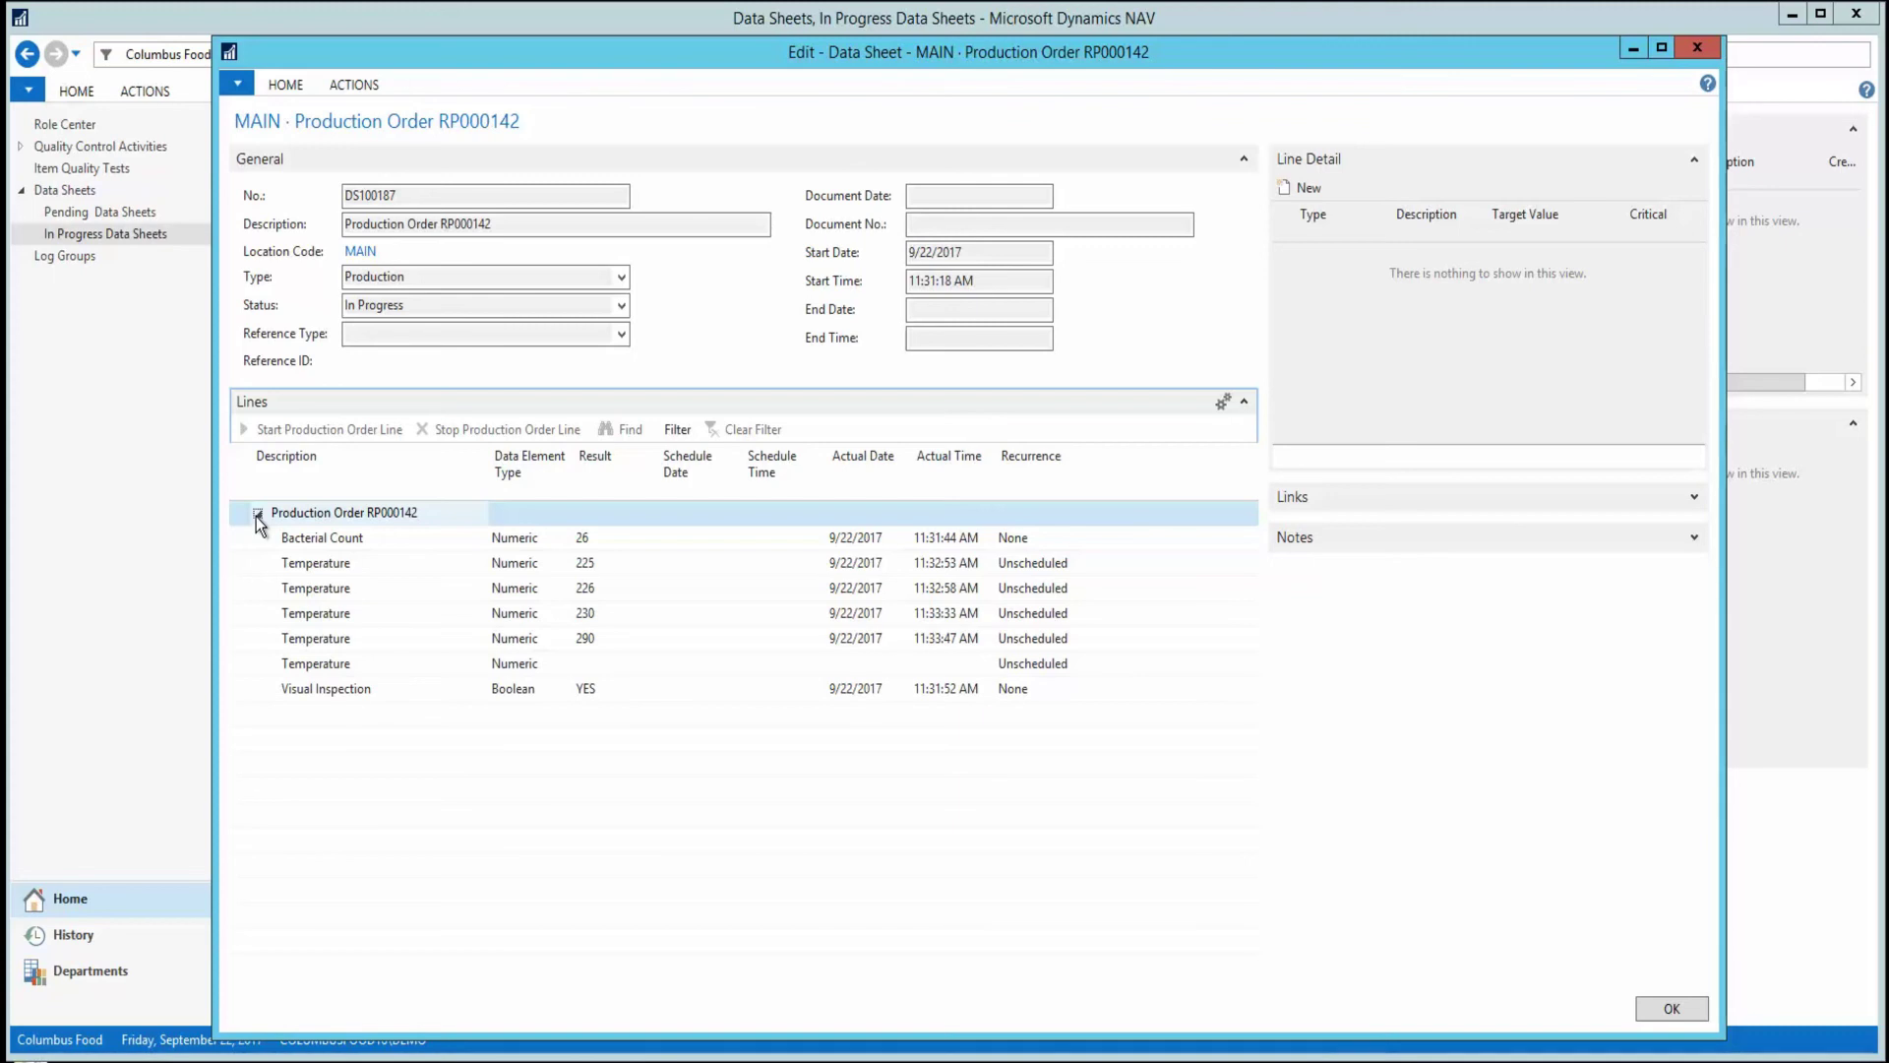
pyautogui.click(376, 539)
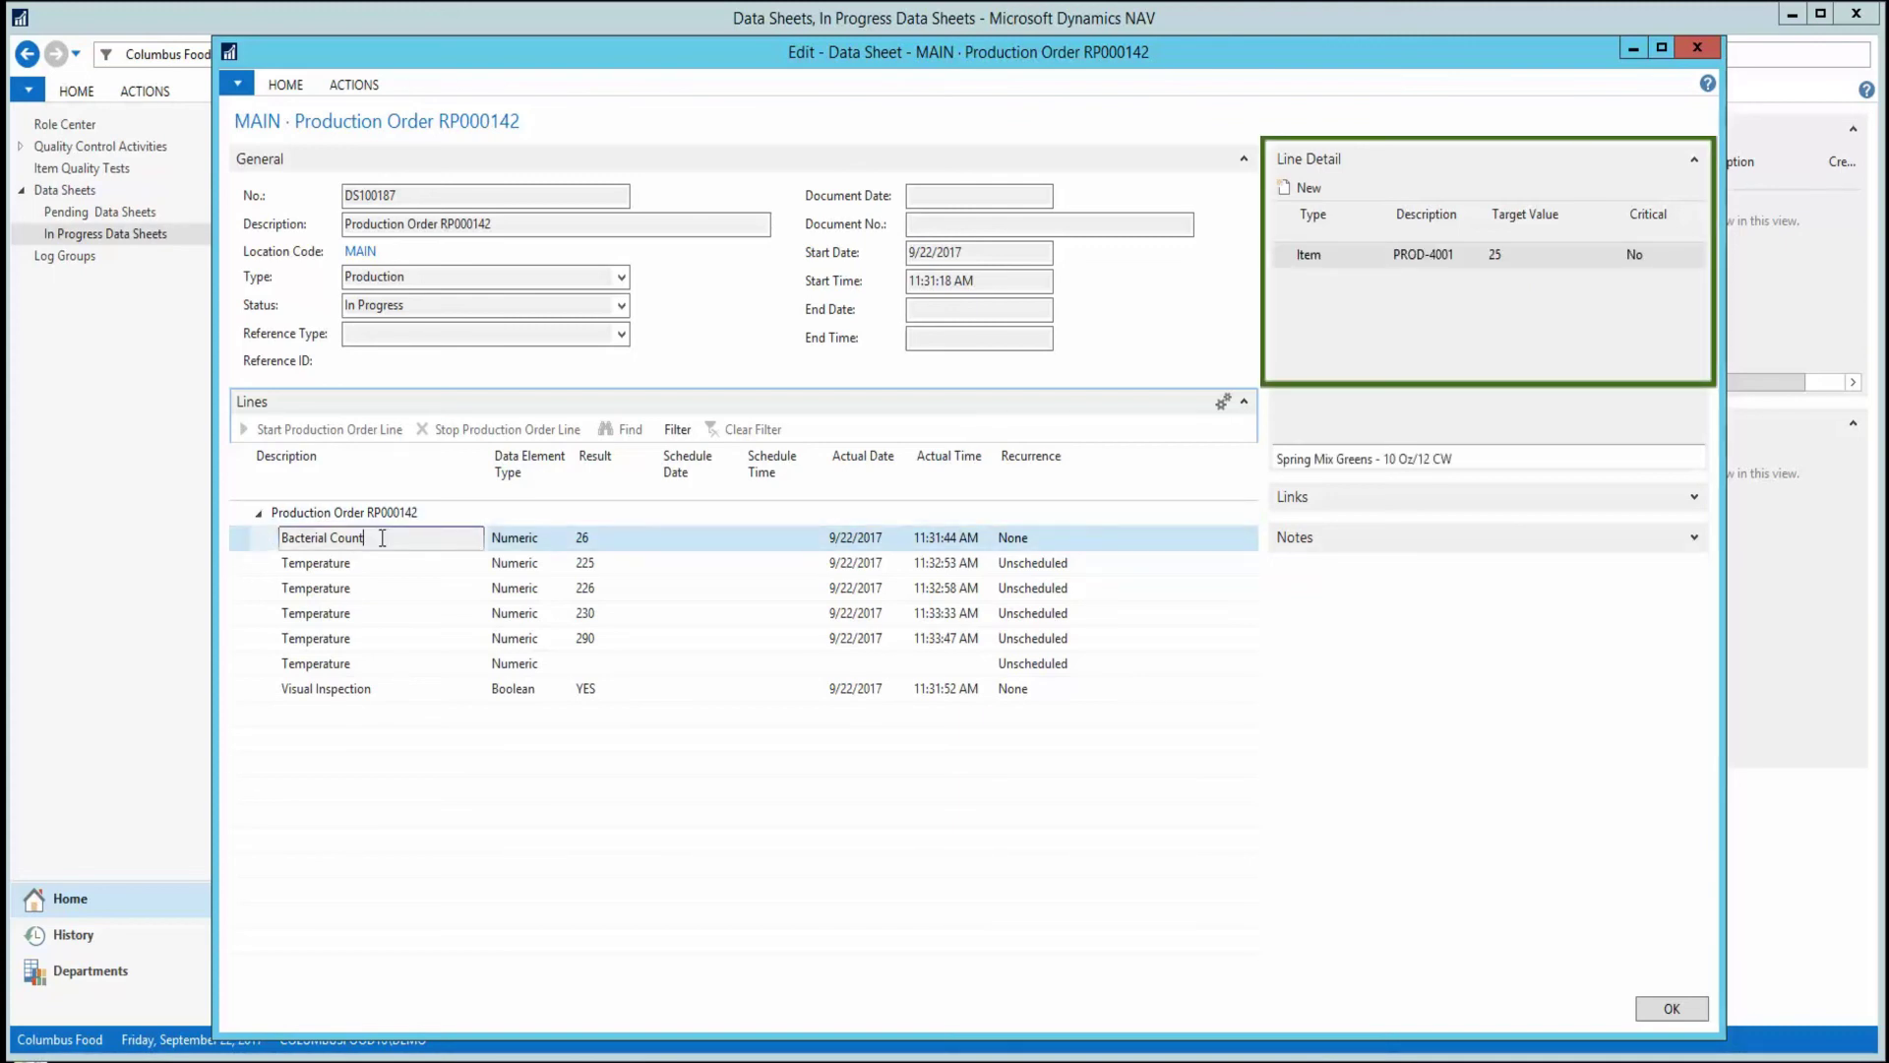
pyautogui.click(388, 691)
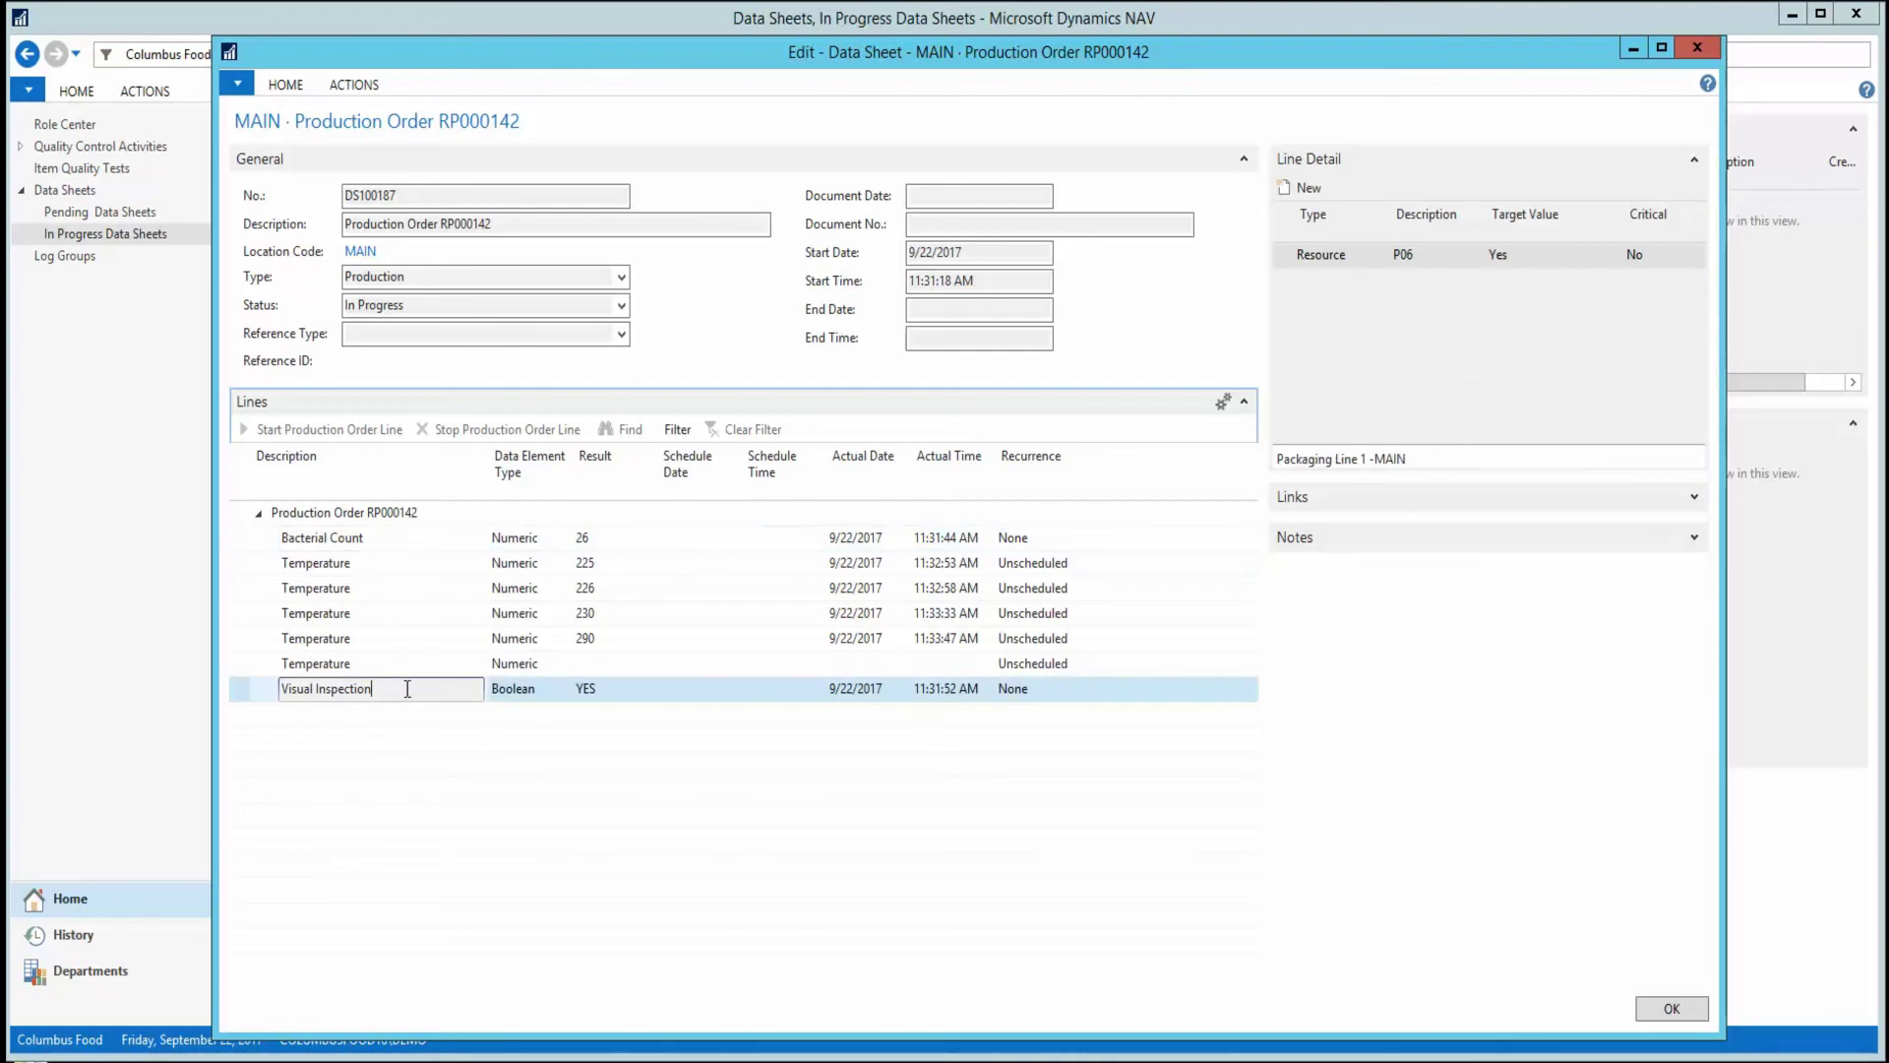
# Record a result of 275 on the empty Temperature line, using the current time as its actual time
pyautogui.click(600, 660)
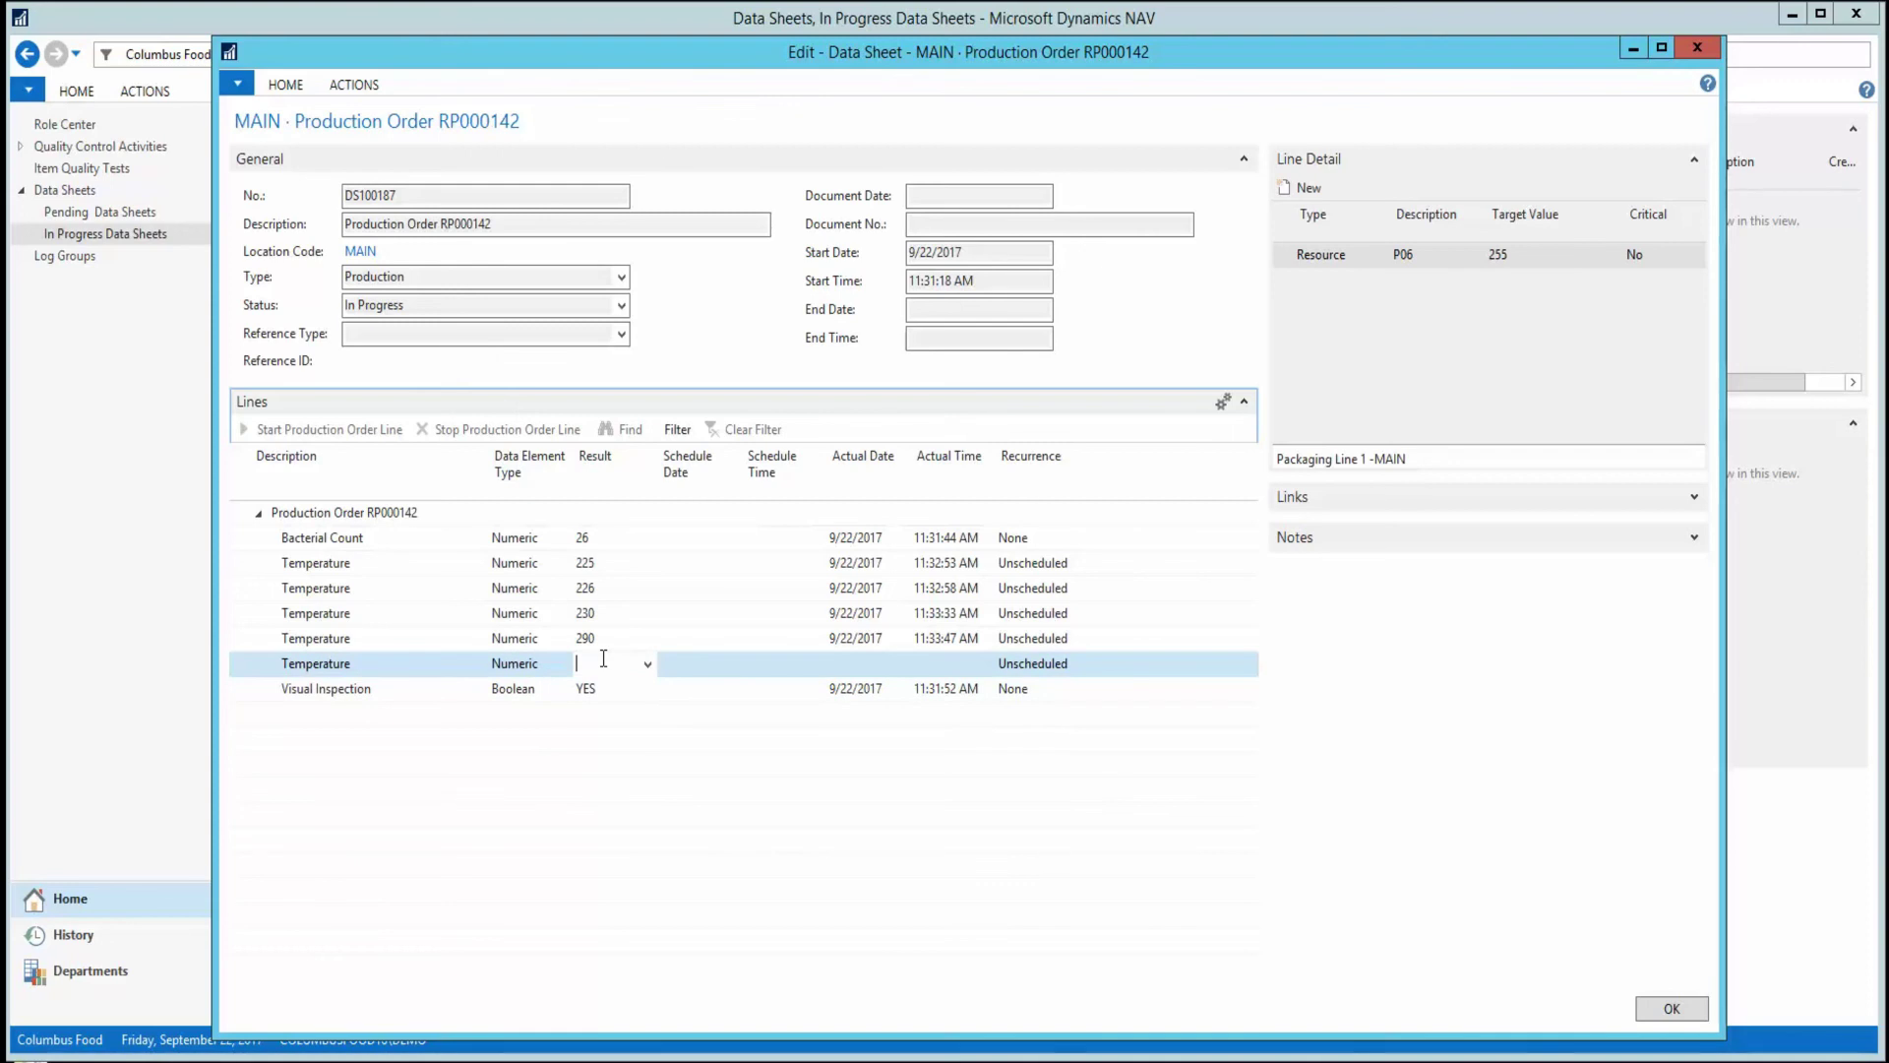
pyautogui.write('275')
pyautogui.press('Tab')
pyautogui.press('Tab')
pyautogui.press('Tab')
pyautogui.press('Tab')
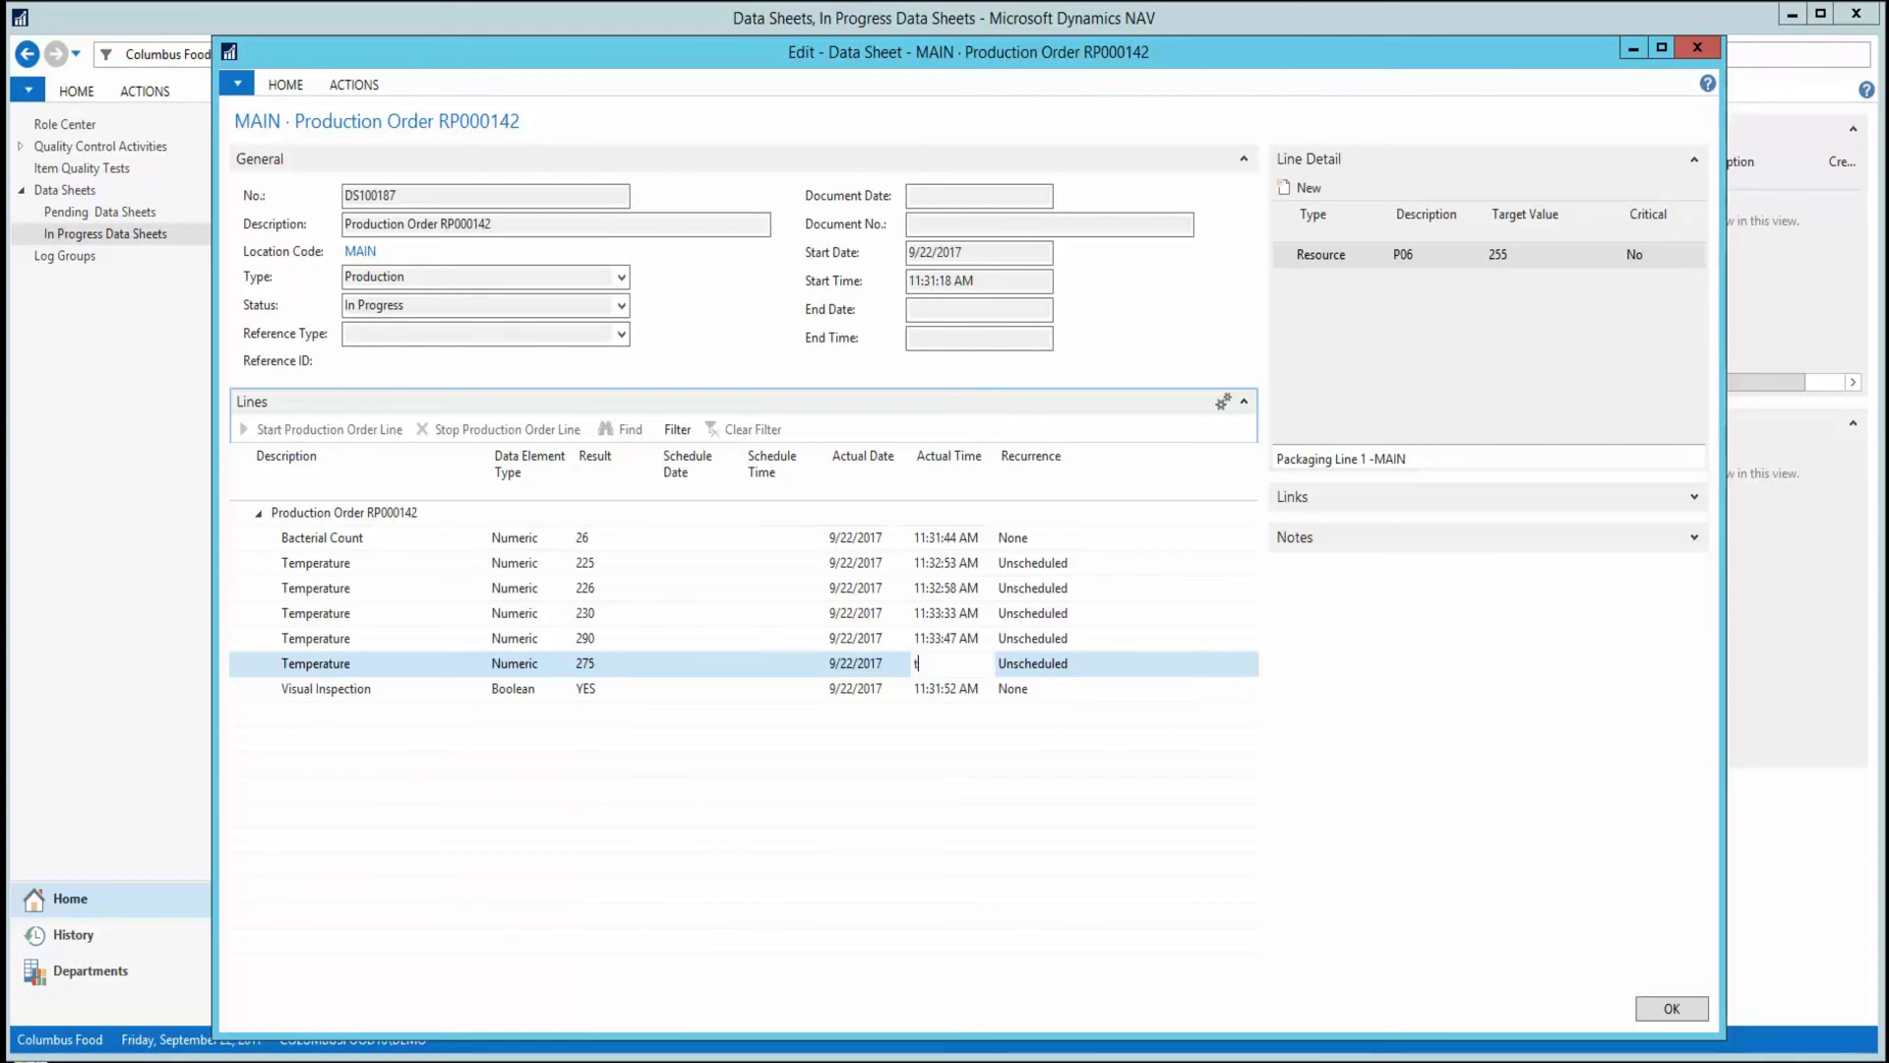
pyautogui.press('Tab')
pyautogui.press('Tab')
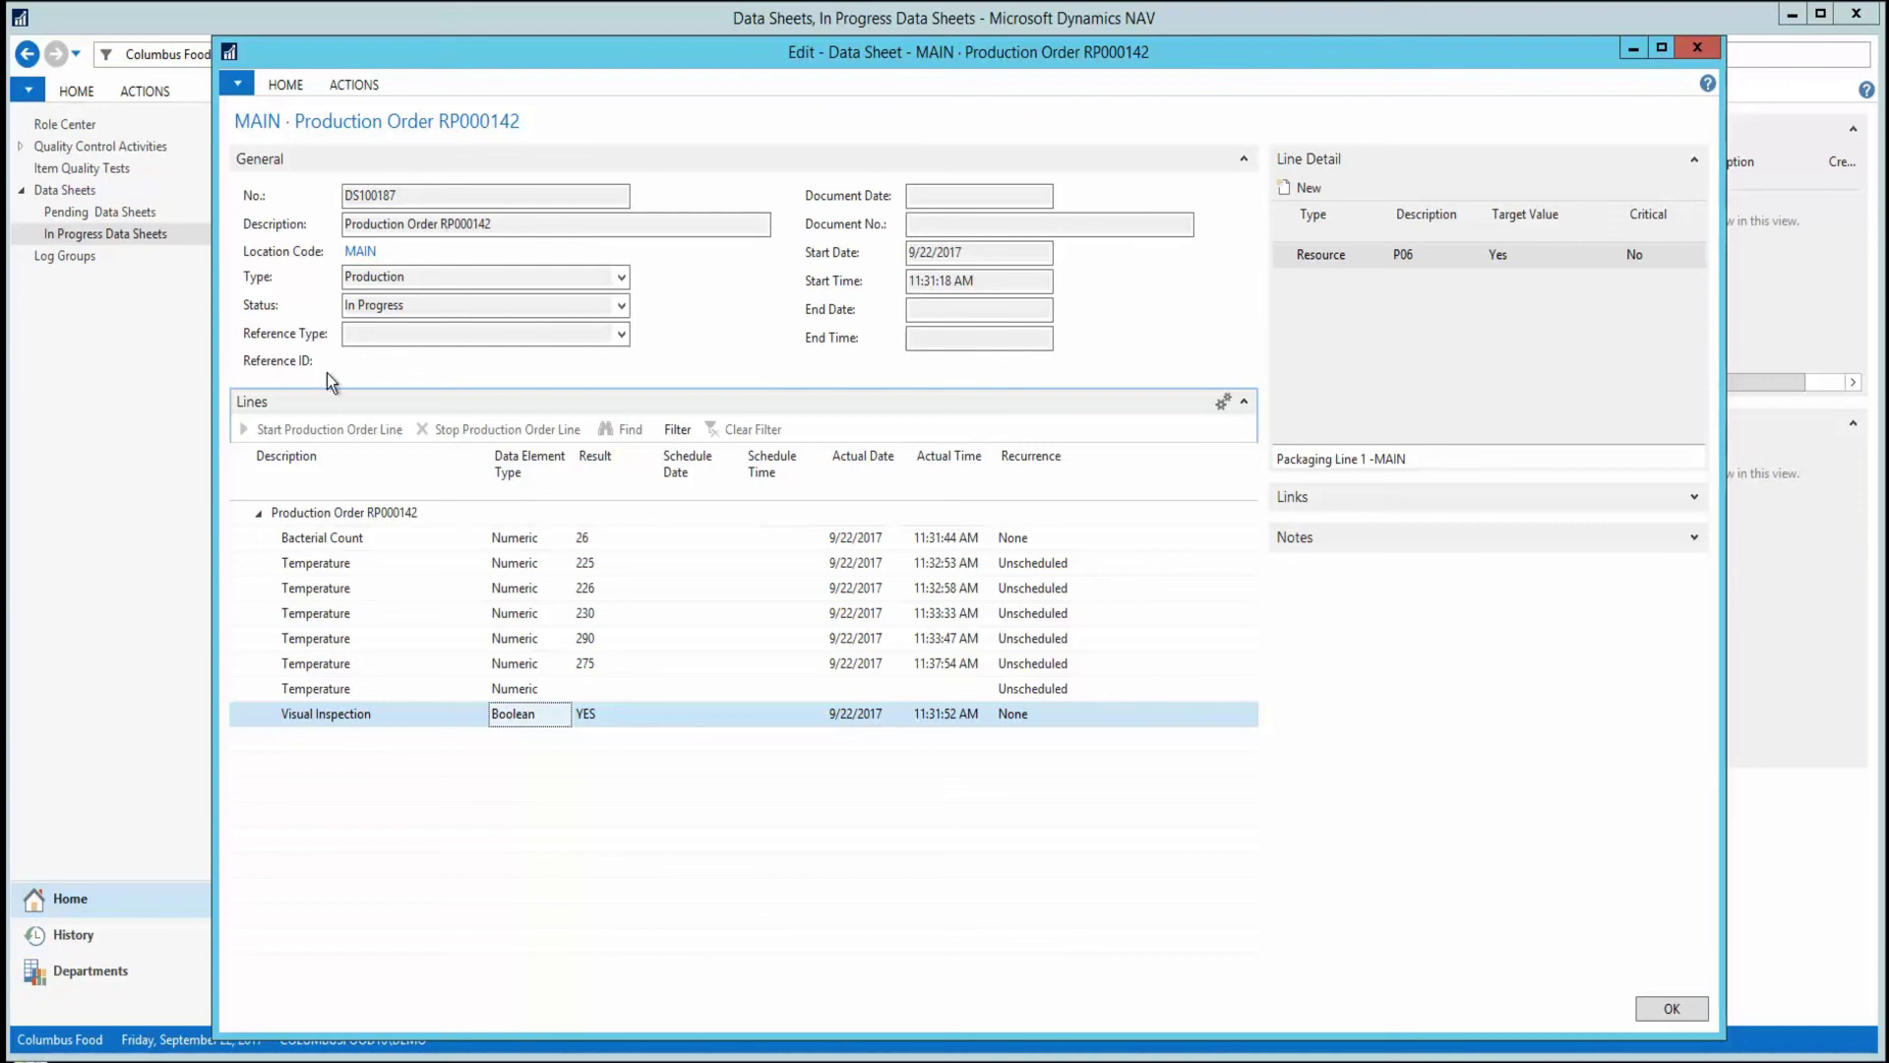
# Leave the data sheet and open the Temperature alert for Production Order RP000142 from the Role Center's alert list
pyautogui.click(335, 87)
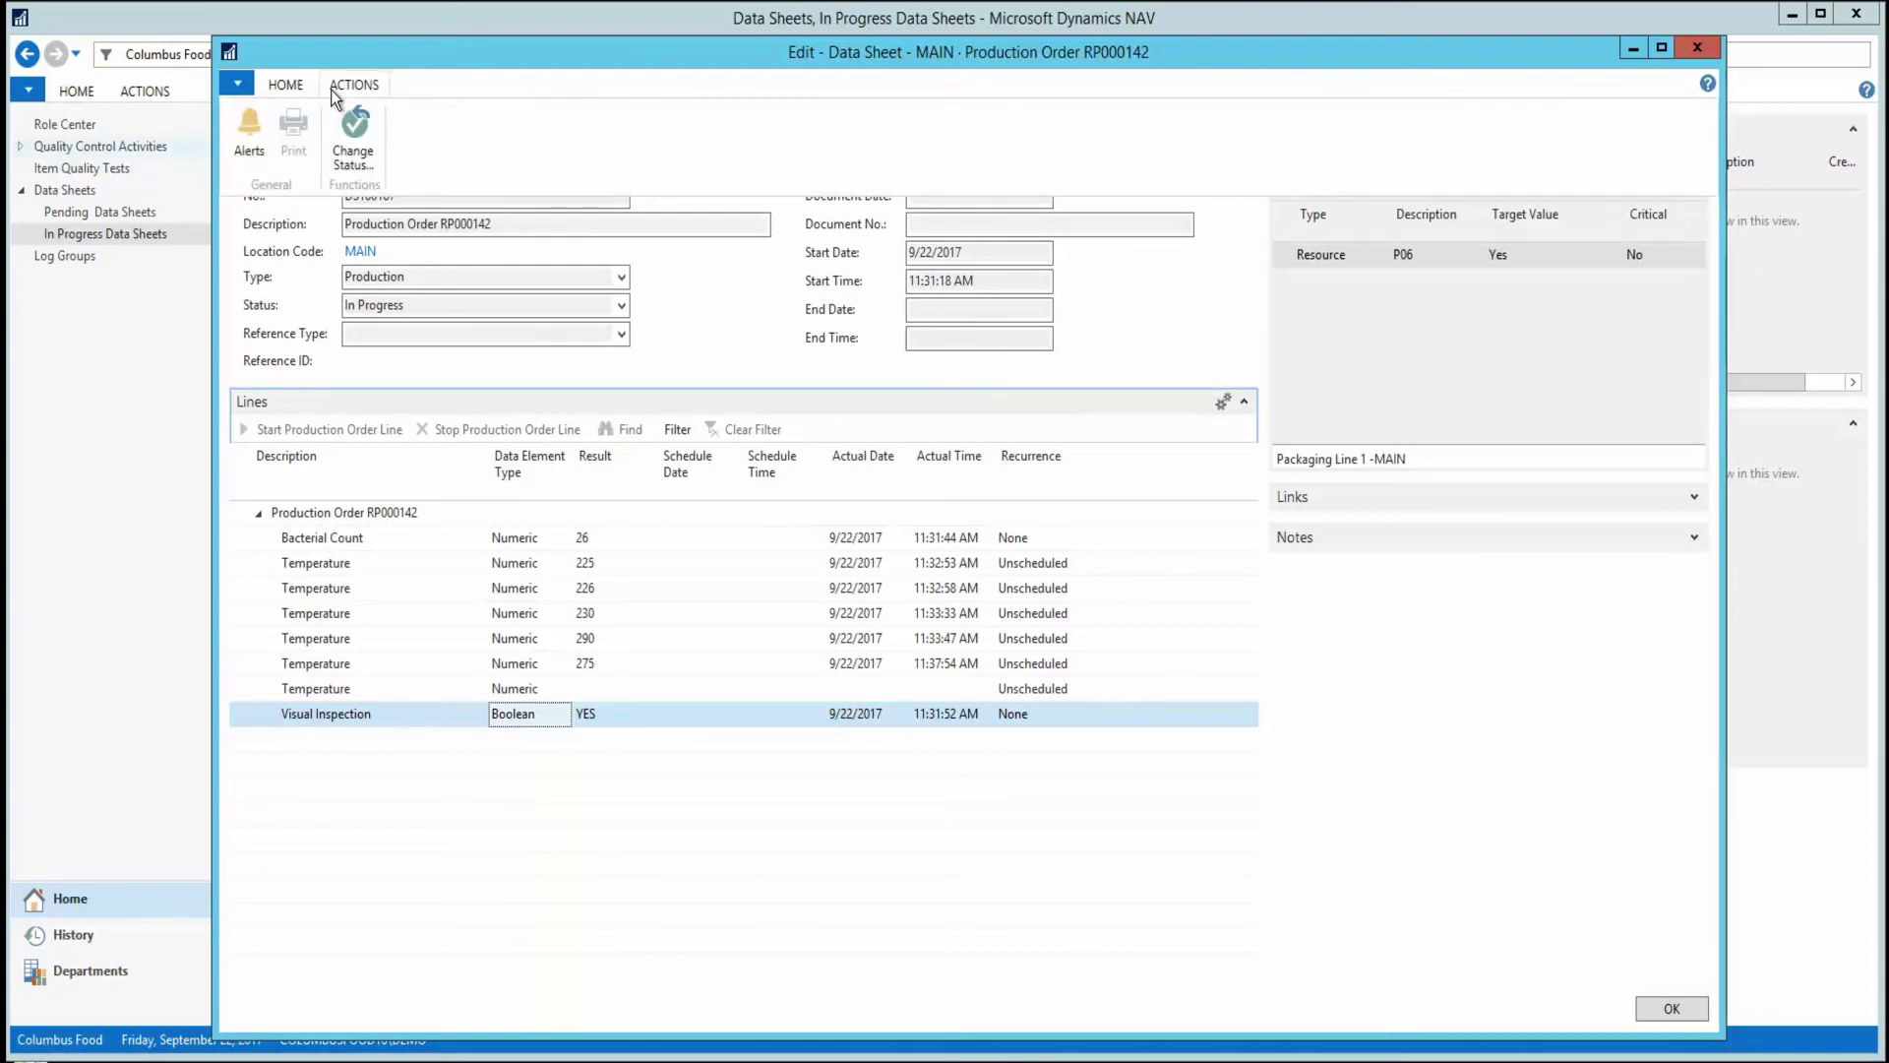
pyautogui.click(355, 138)
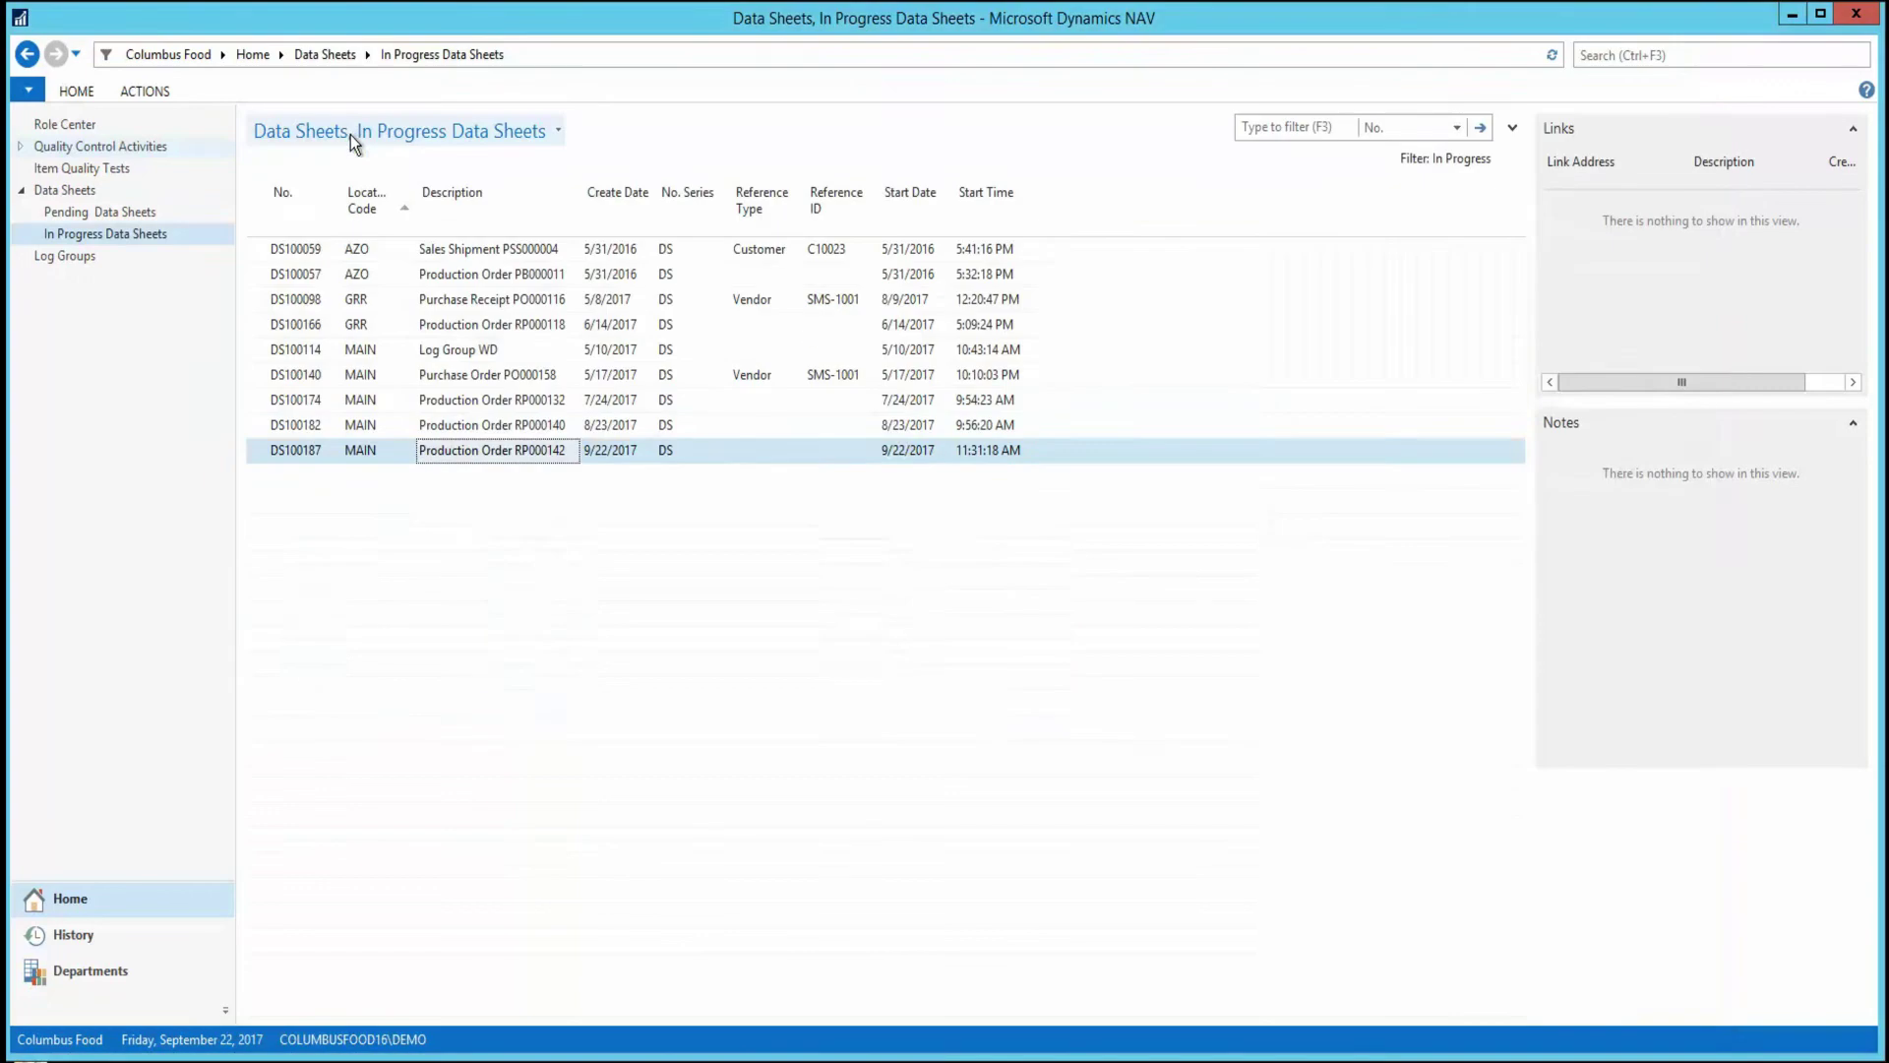
pyautogui.click(102, 127)
pyautogui.click(856, 281)
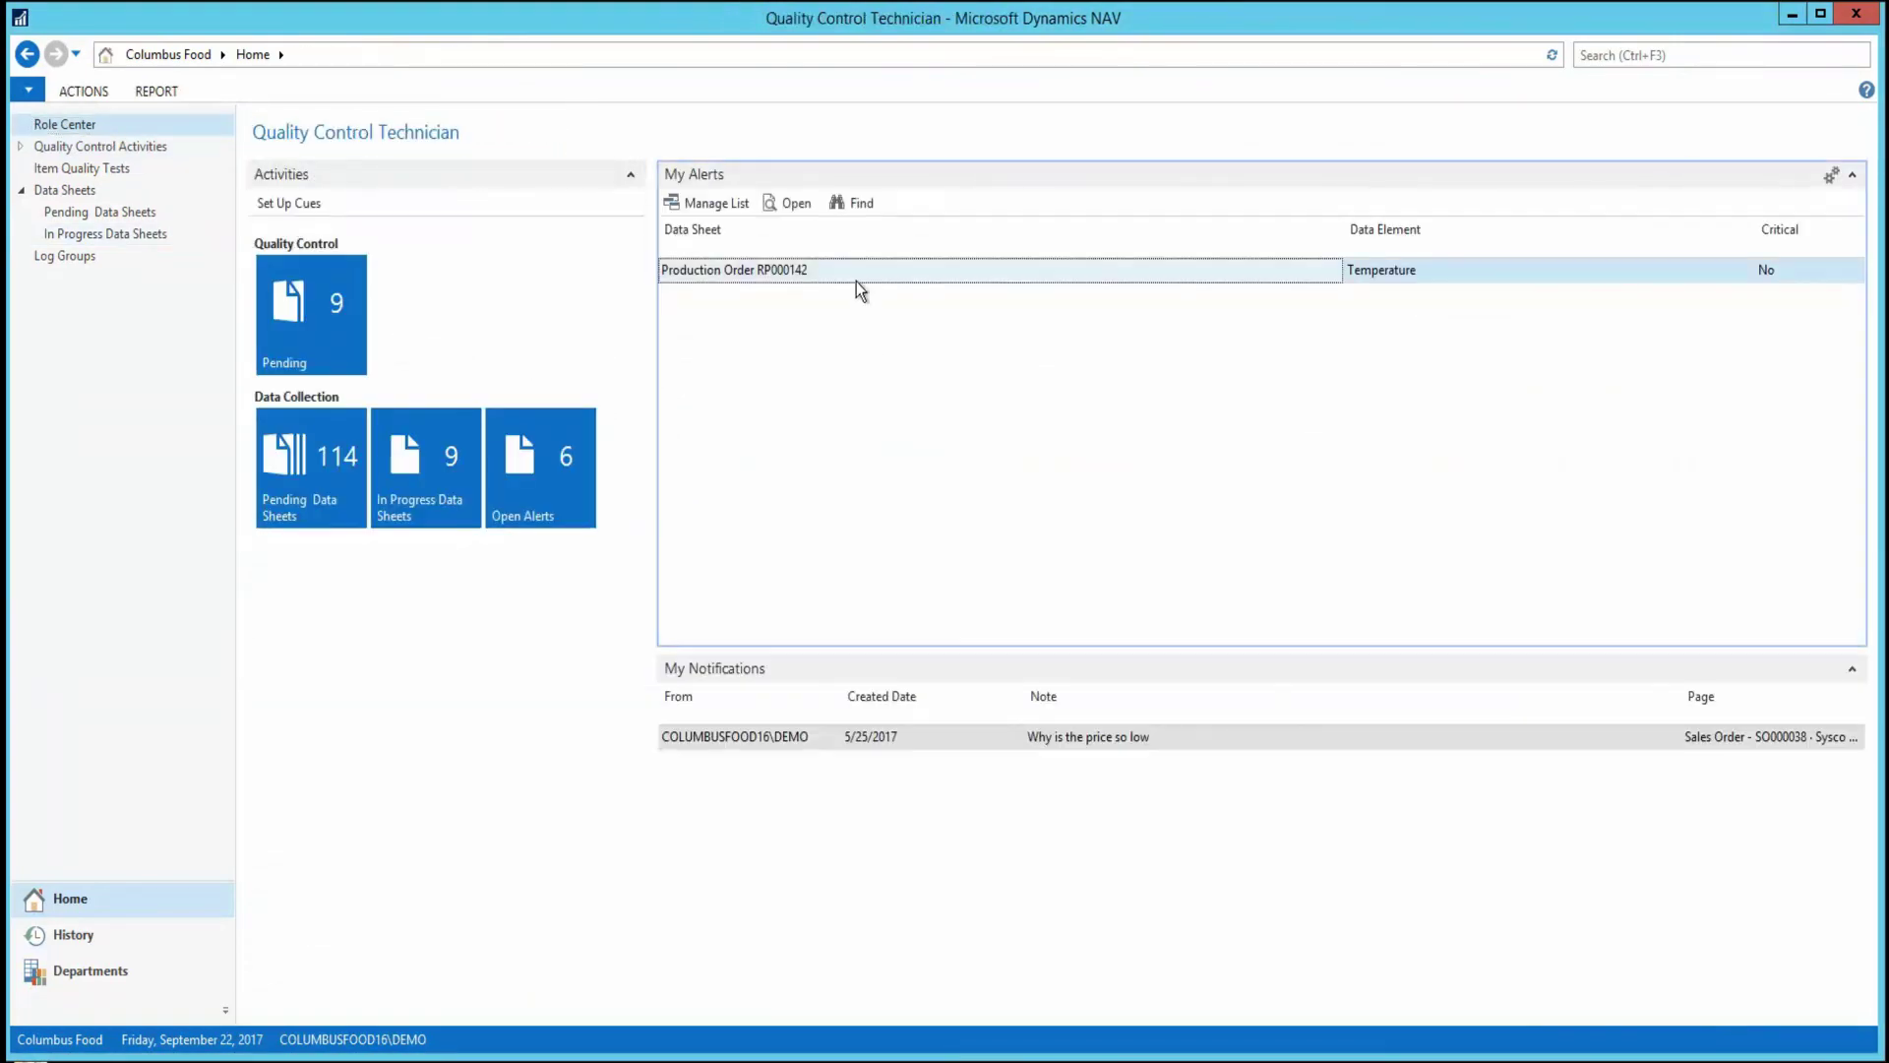
pyautogui.doubleClick(859, 268)
# Edit the Temperature alert, adding the comment "Checked OK" and setting its status to Closed
pyautogui.click(713, 146)
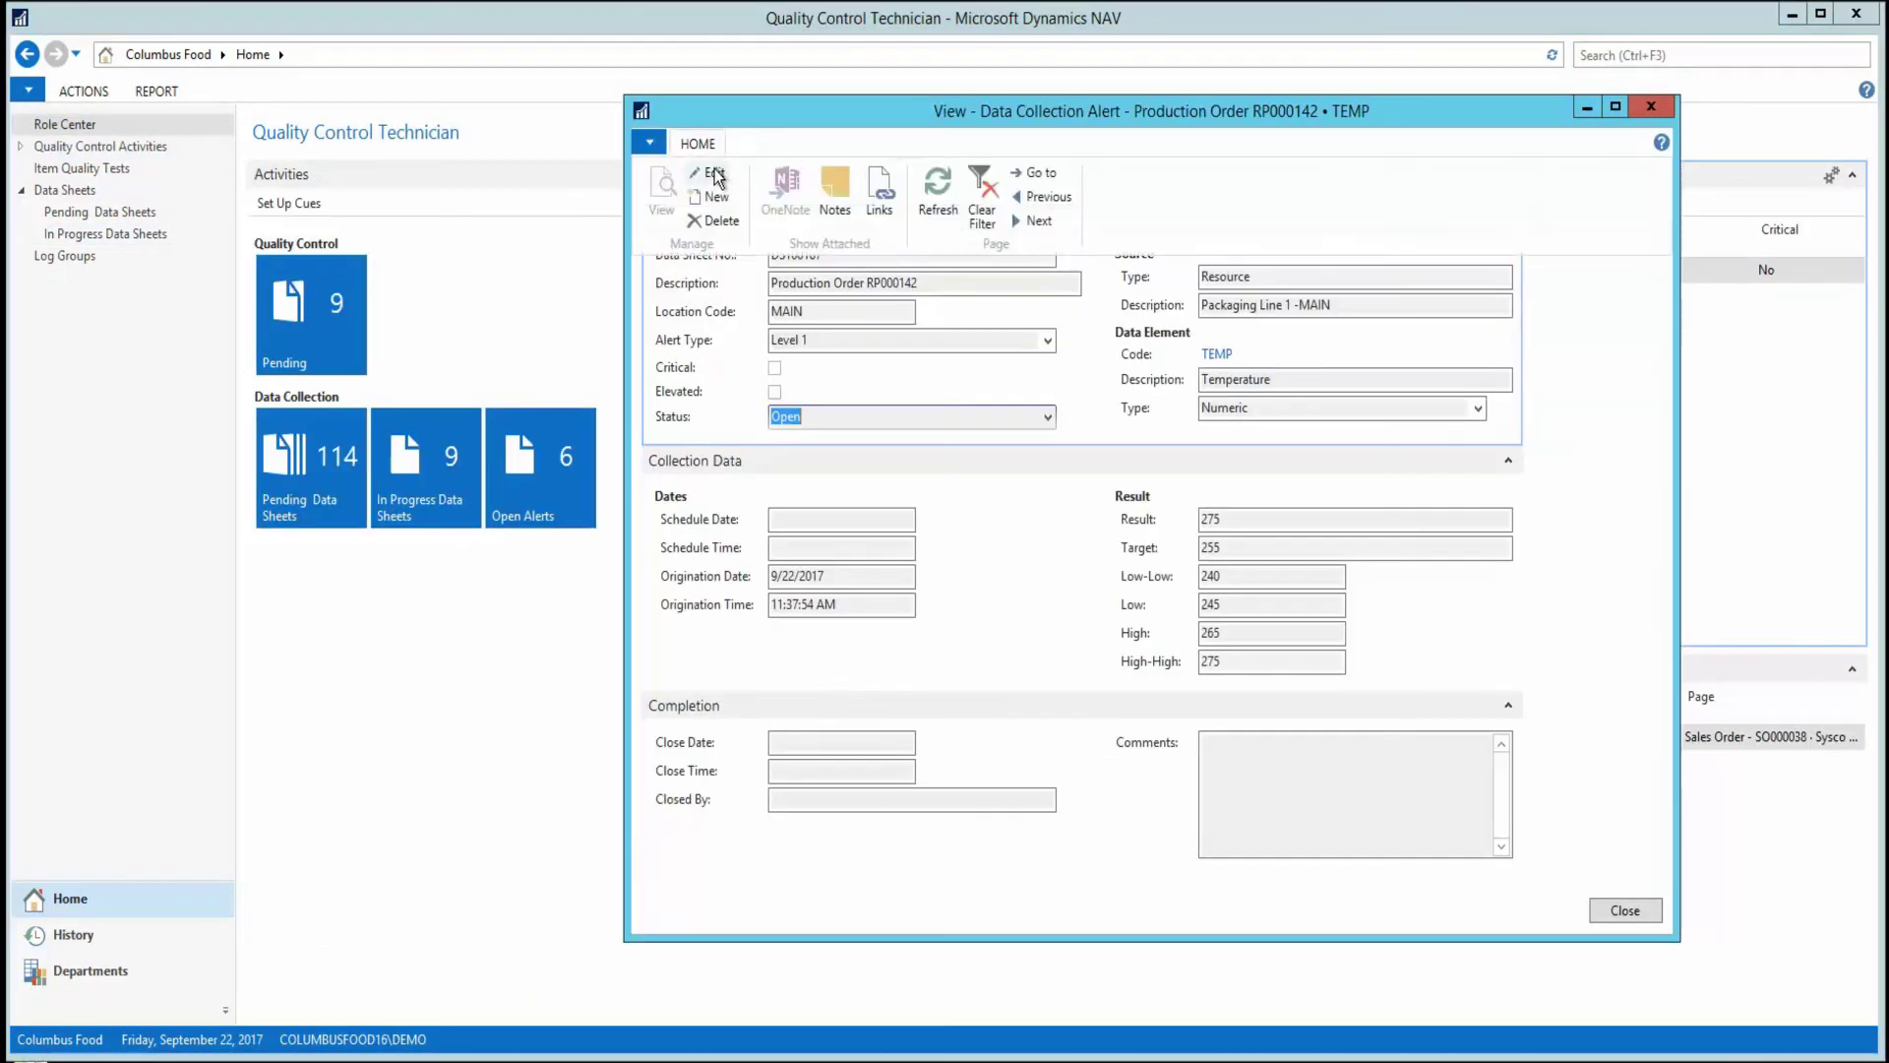
pyautogui.click(1262, 750)
pyautogui.write('Checked OK')
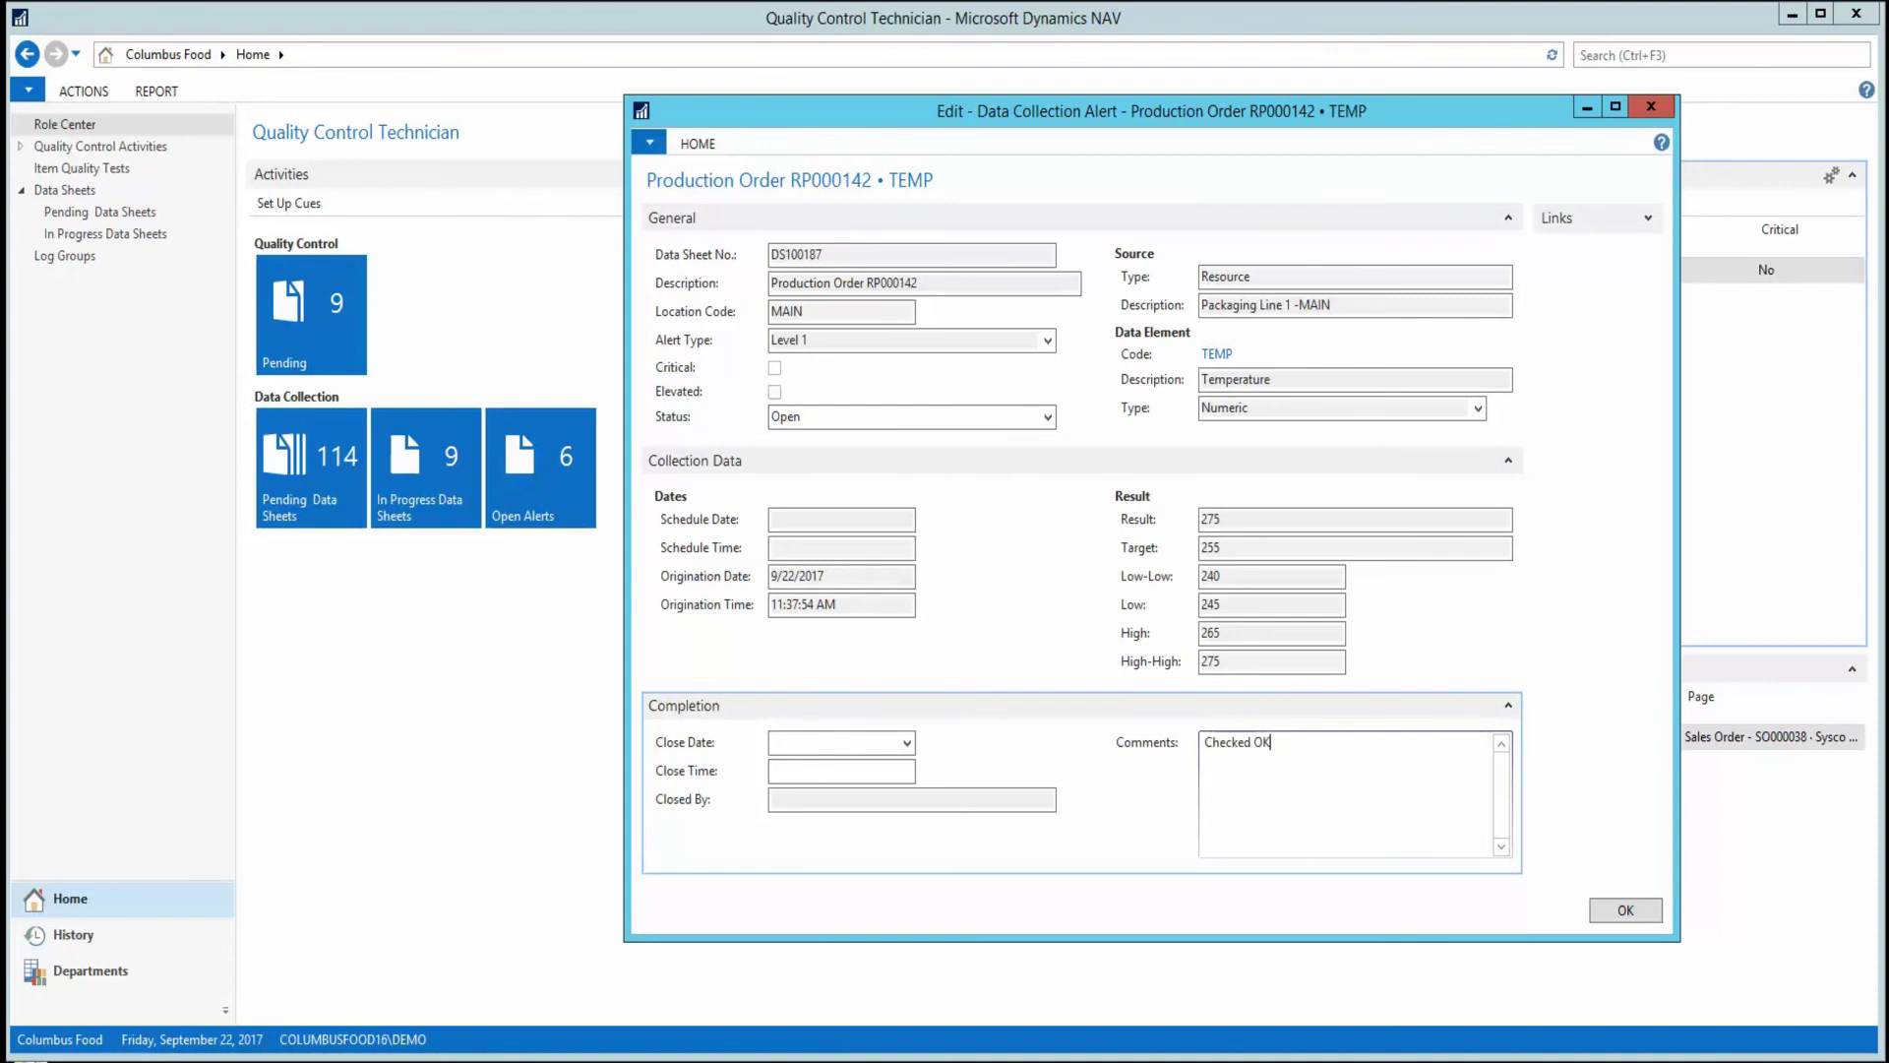
pyautogui.click(1047, 416)
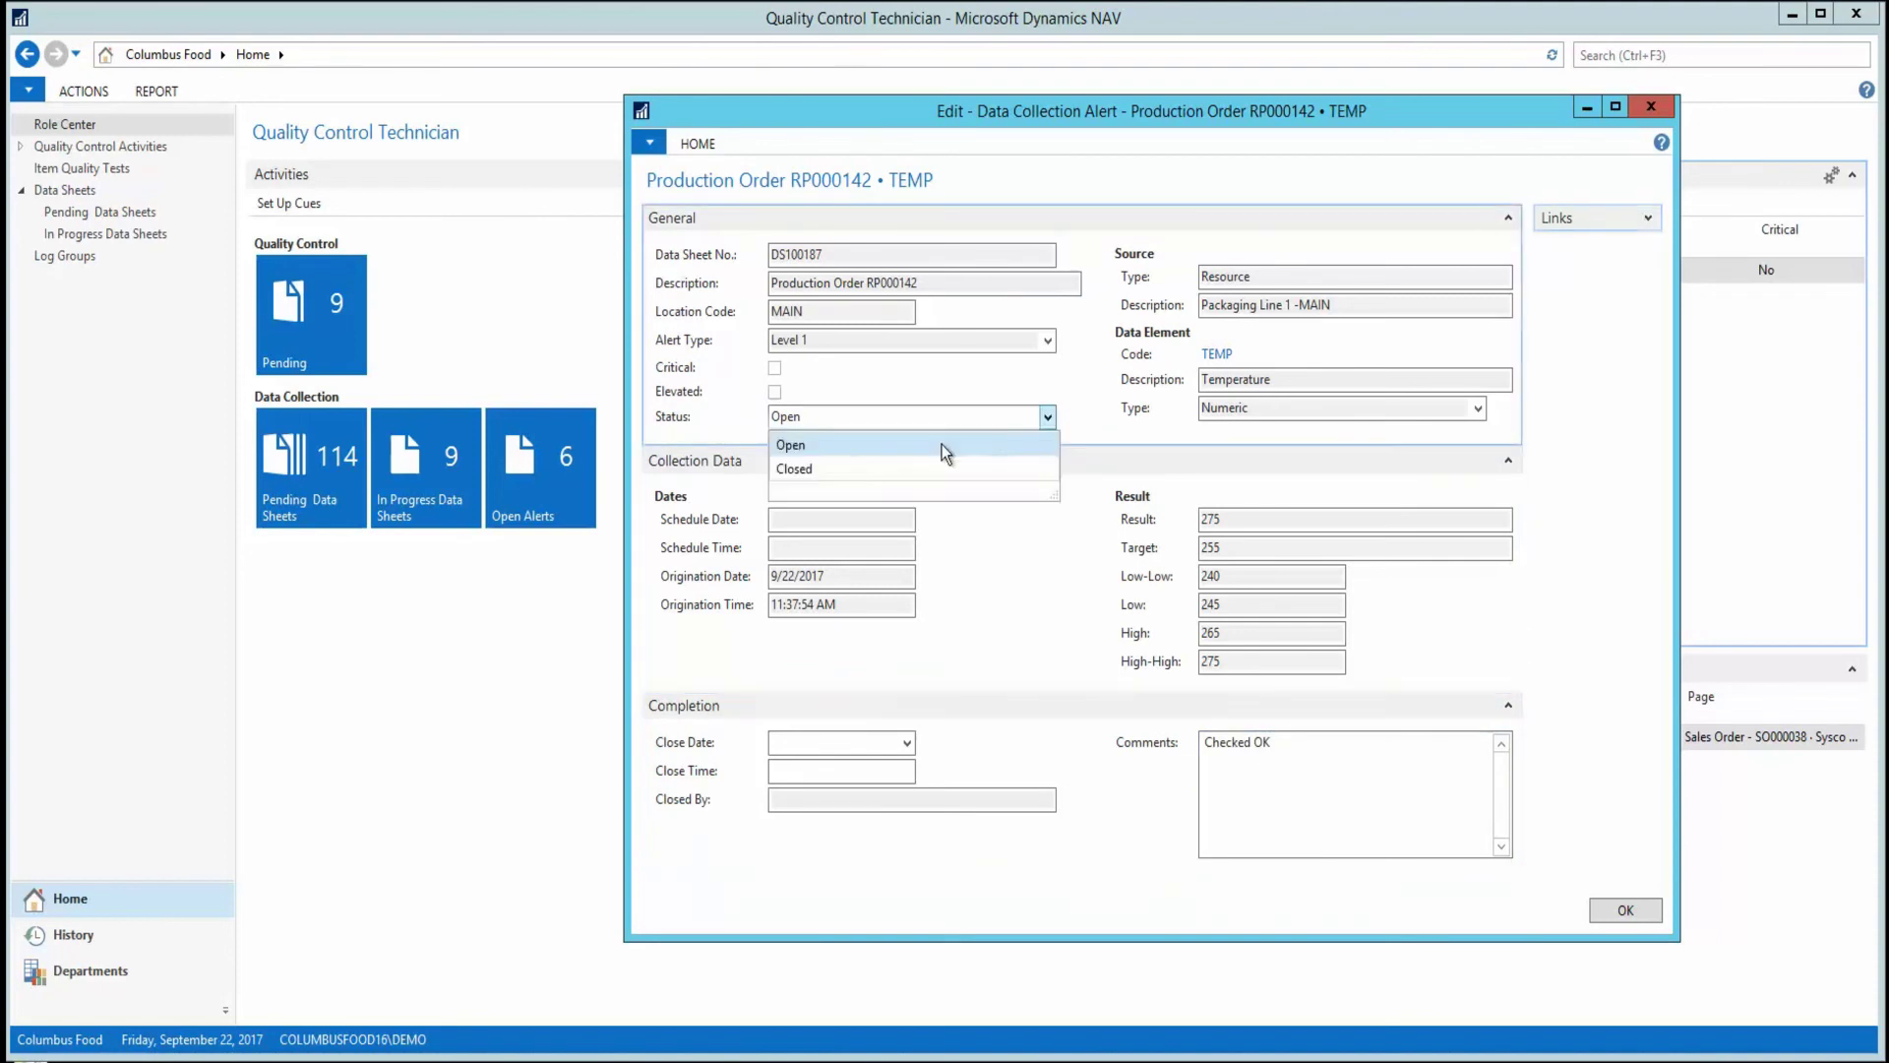
pyautogui.click(849, 470)
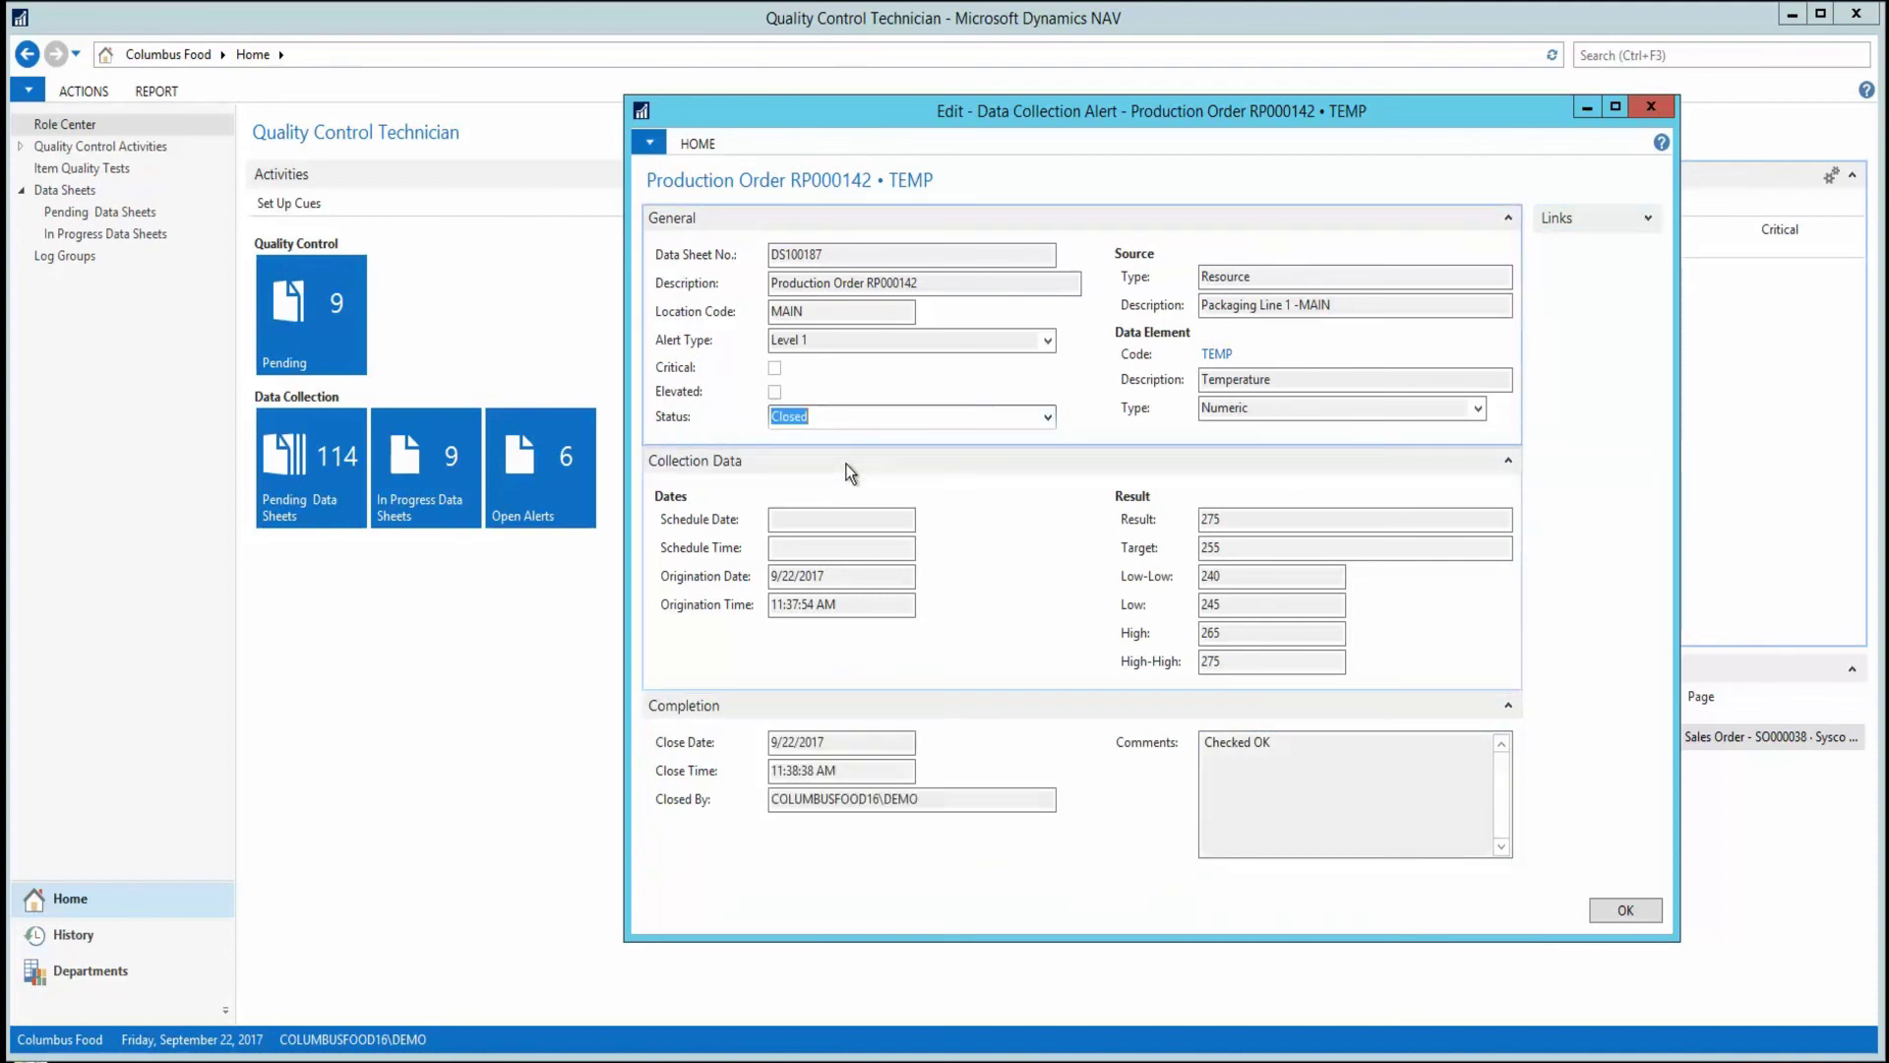
pyautogui.press('Escape')
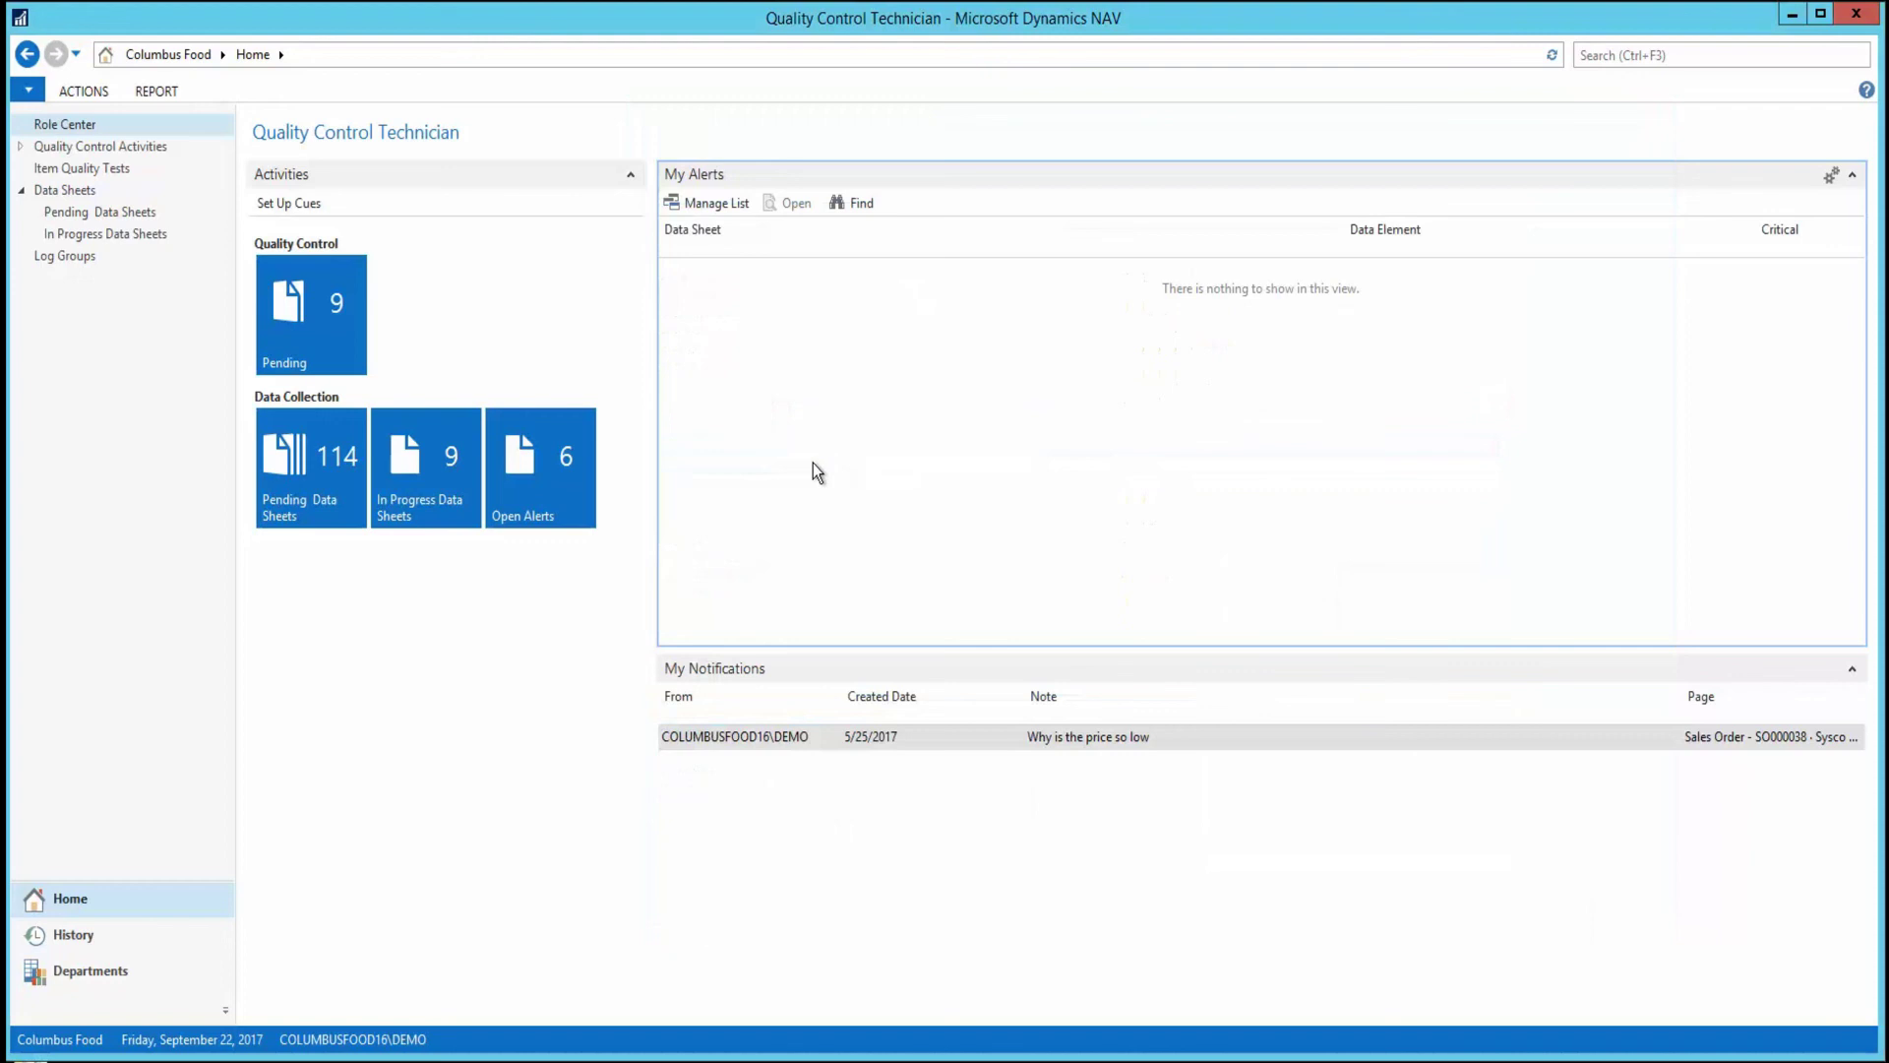
pyautogui.click(57, 125)
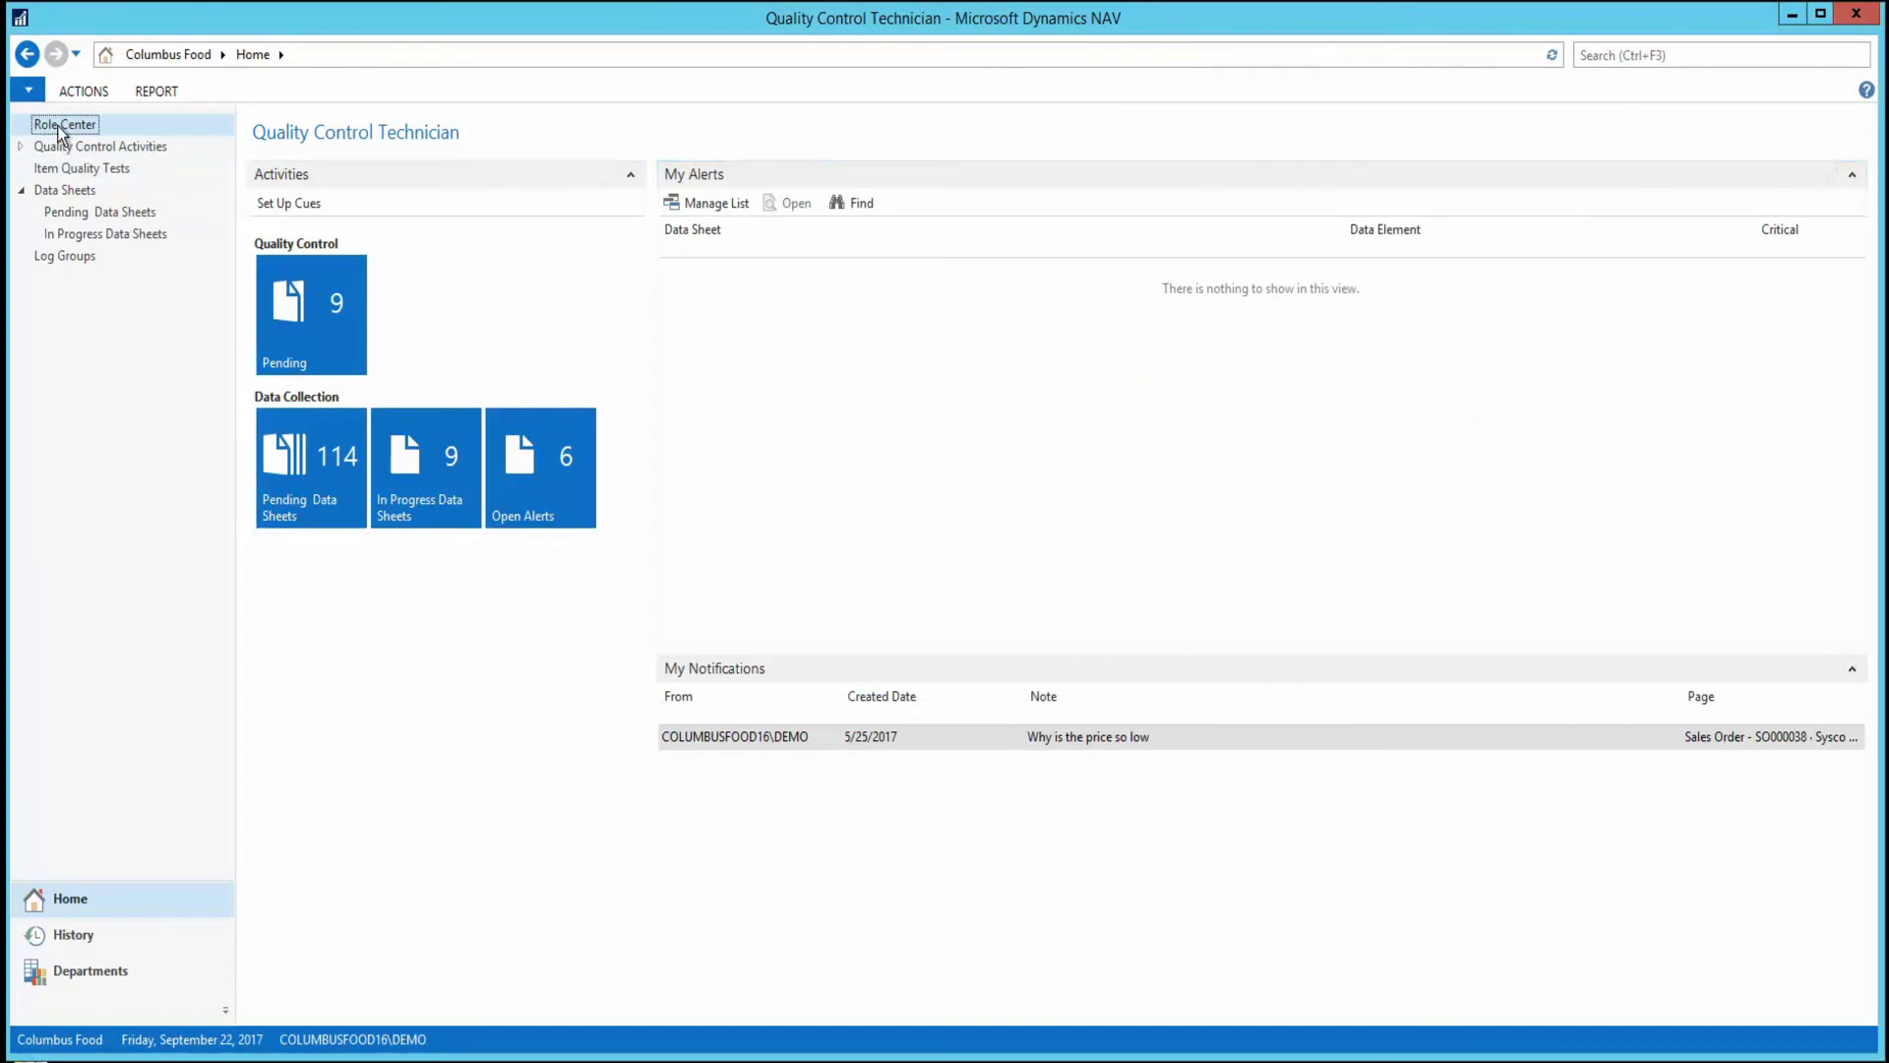